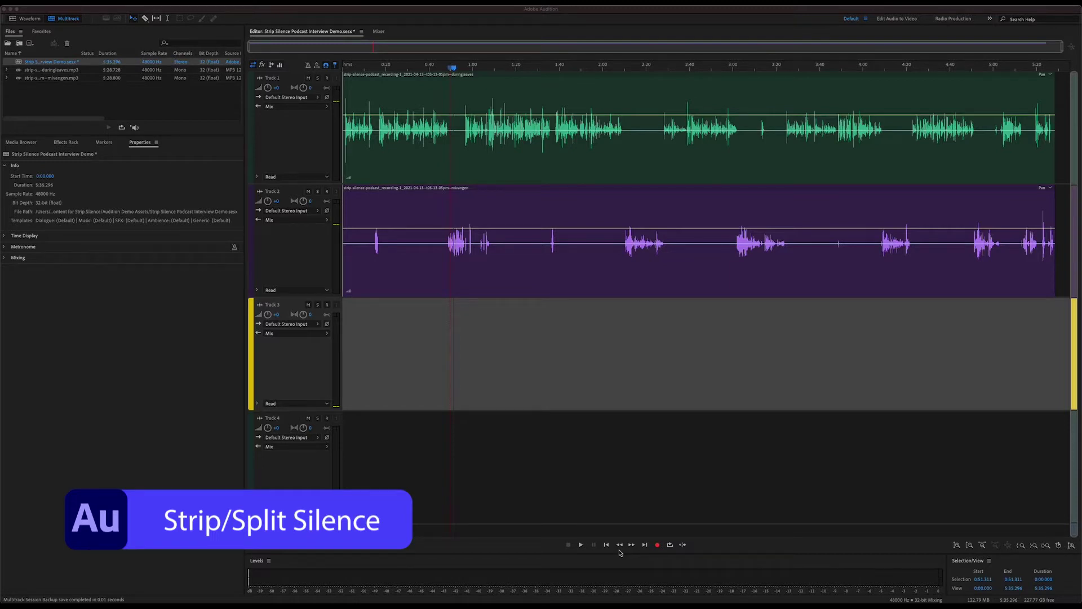
# - Cut Track 2's clip with the Razor tool at six silence boundaries near its start
pyautogui.click(409, 350)
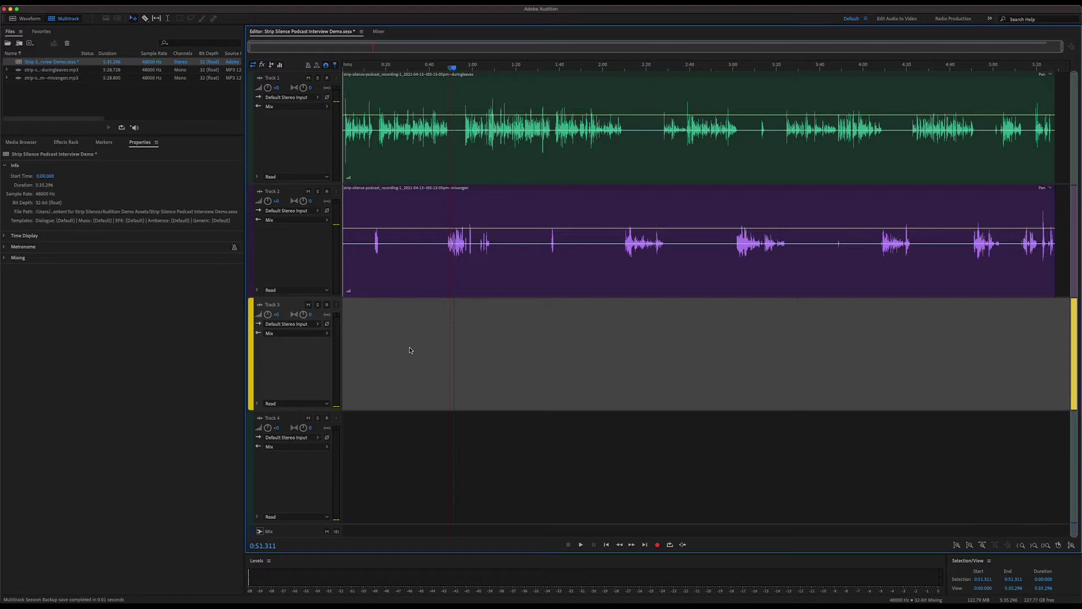
pyautogui.click(145, 18)
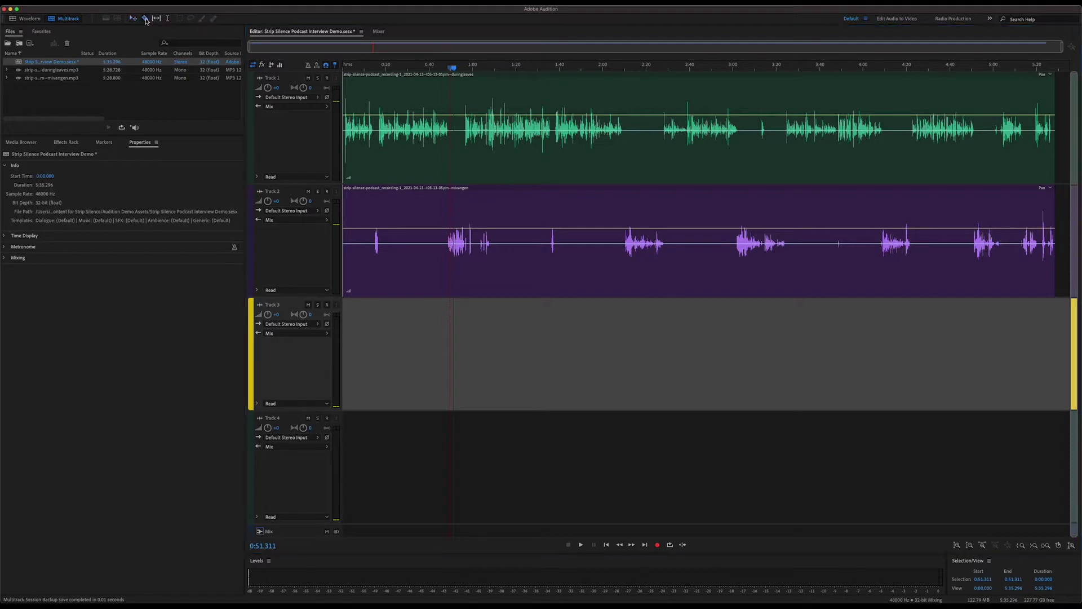
pyautogui.click(376, 269)
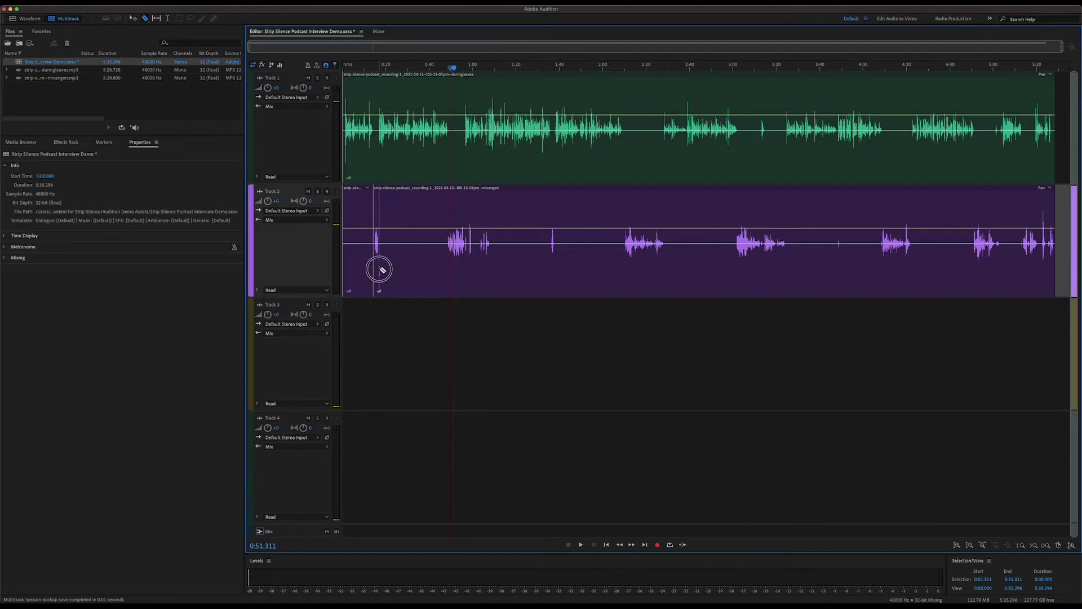
pyautogui.click(445, 266)
pyautogui.click(470, 268)
pyautogui.click(479, 268)
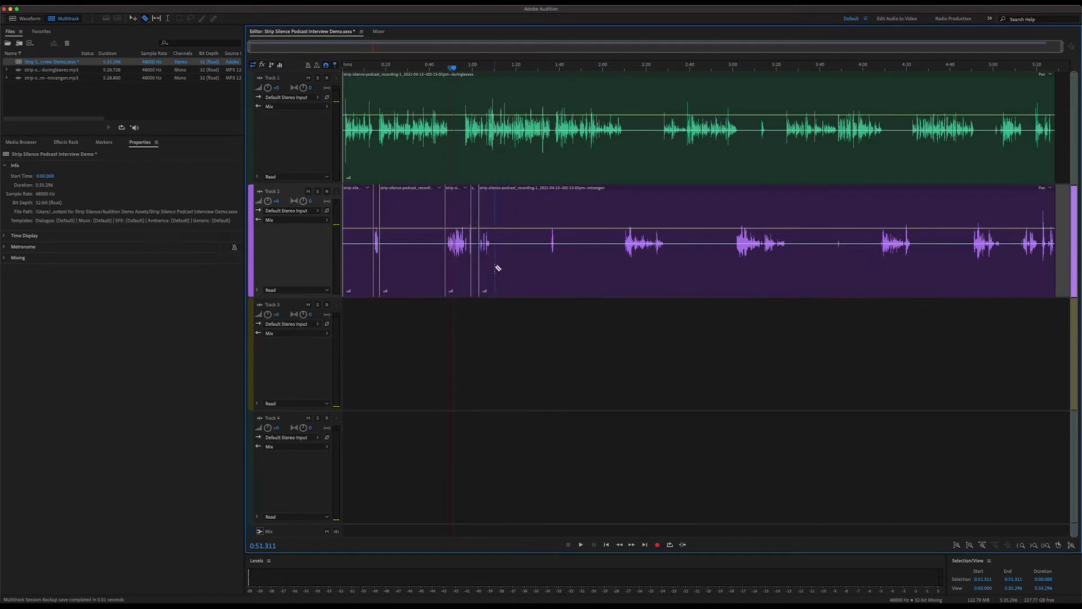
pyautogui.click(492, 269)
pyautogui.click(547, 269)
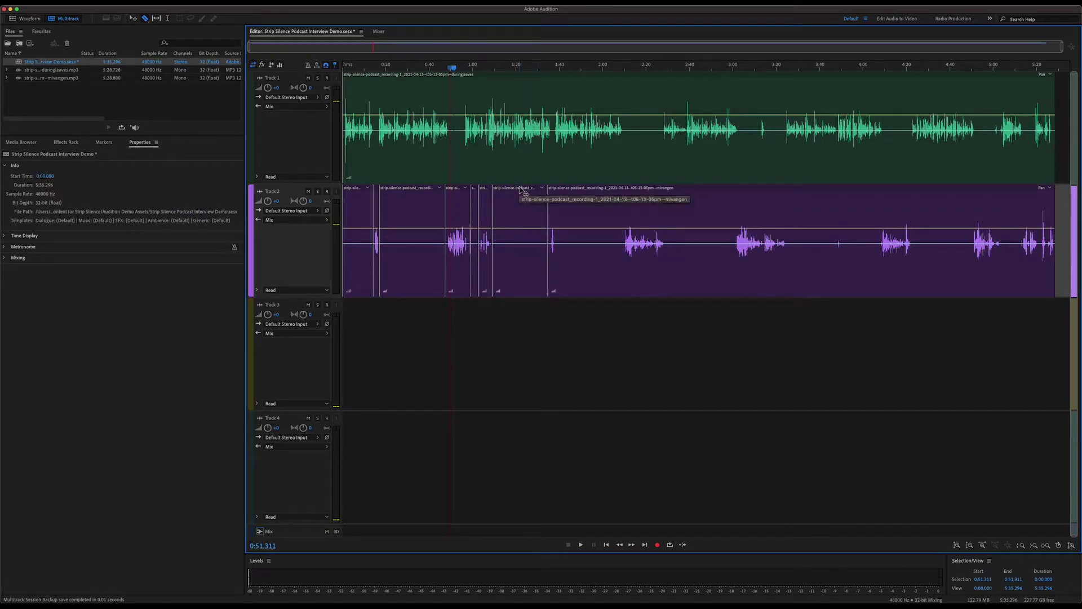
# - Delete four silent pieces from Track 2's clip
pyautogui.click(520, 189)
pyautogui.press('Delete')
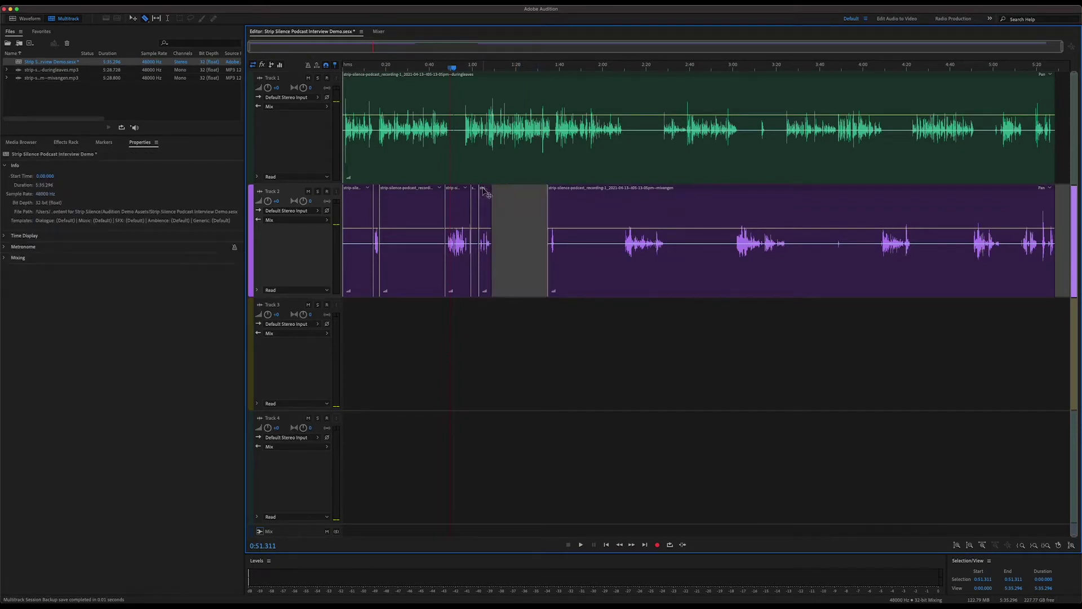
pyautogui.click(475, 190)
pyautogui.press('Delete')
pyautogui.click(429, 191)
pyautogui.press('Delete')
pyautogui.click(352, 190)
pyautogui.press('Delete')
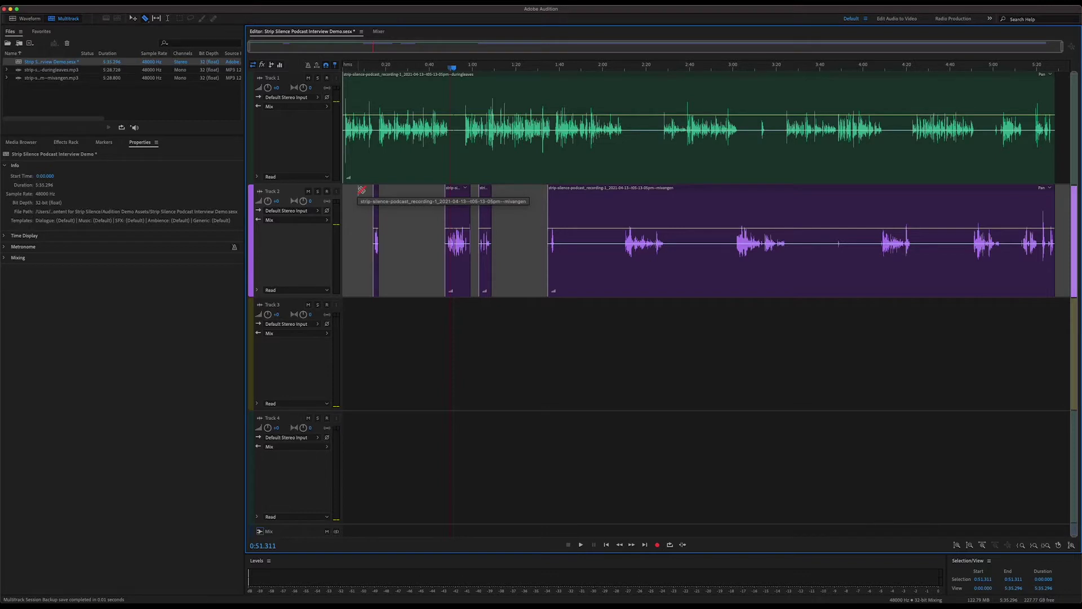
# - Undo the deletions and the most recent splits on Track 2
pyautogui.press('super+z')
pyautogui.press('super+z')
pyautogui.press('super+z')
pyautogui.press('super+z')
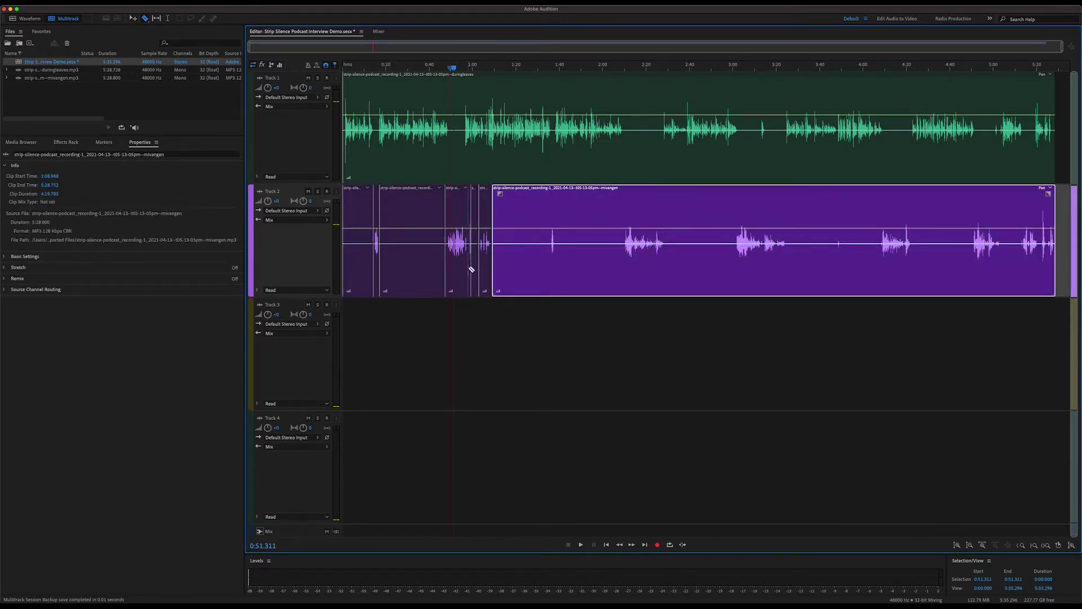
pyautogui.press('super+z')
pyautogui.press('super+z')
pyautogui.press('super+z')
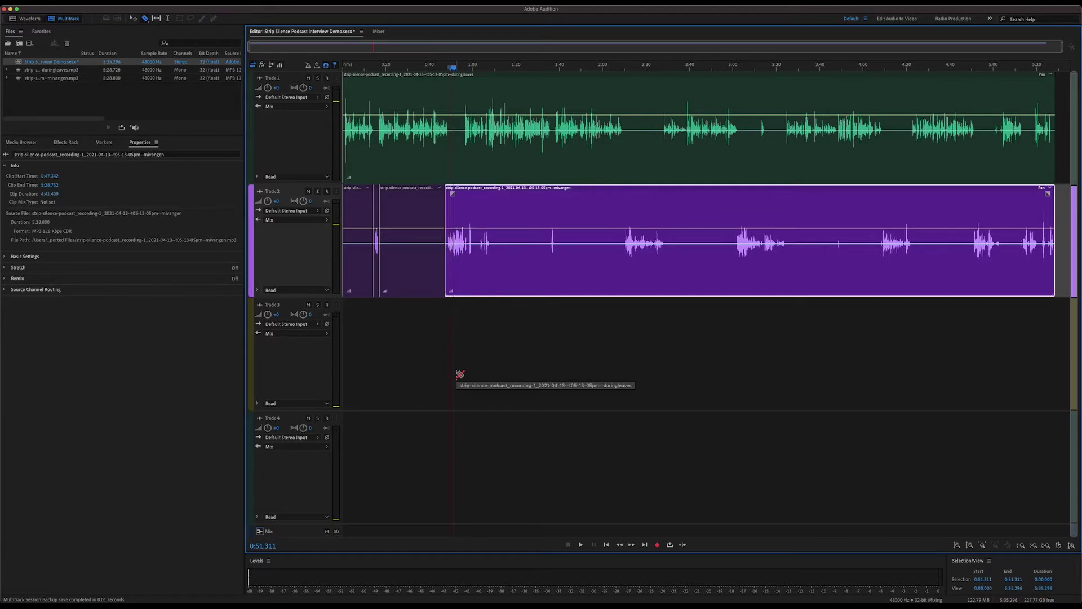
pyautogui.press('super+z')
pyautogui.press('super+z')
pyautogui.press('super+z')
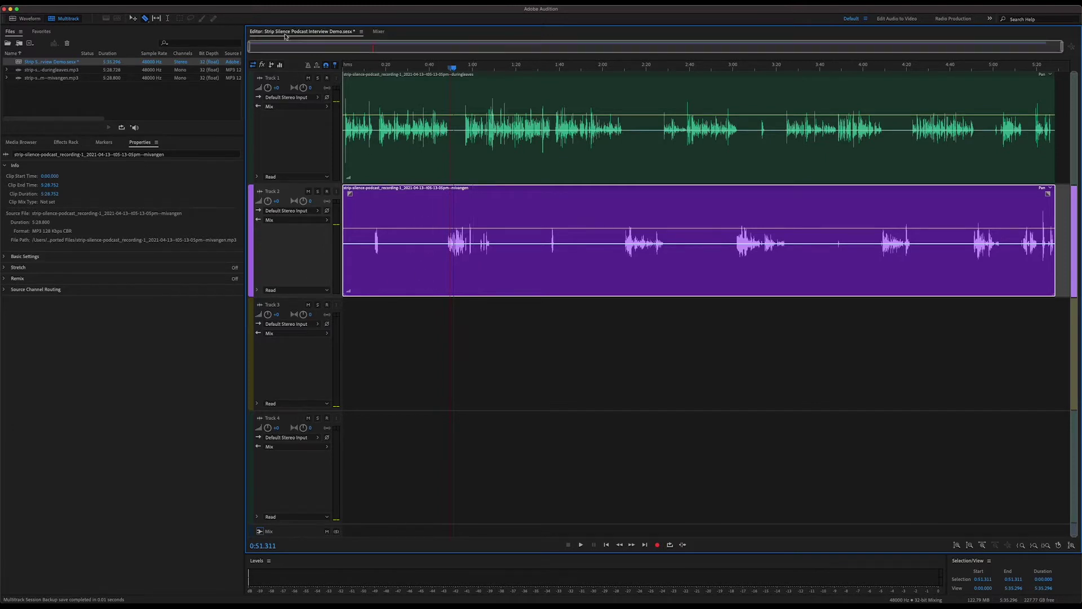
# - Return to the Move tool, deselect the Track 2 clip, and open the Window menu
pyautogui.click(133, 19)
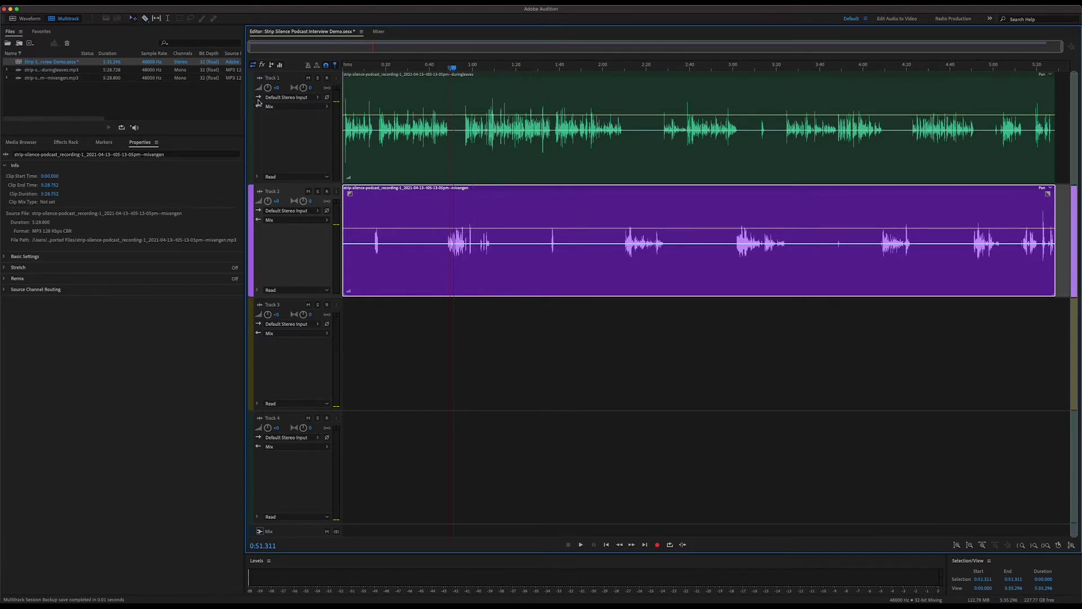
pyautogui.click(746, 349)
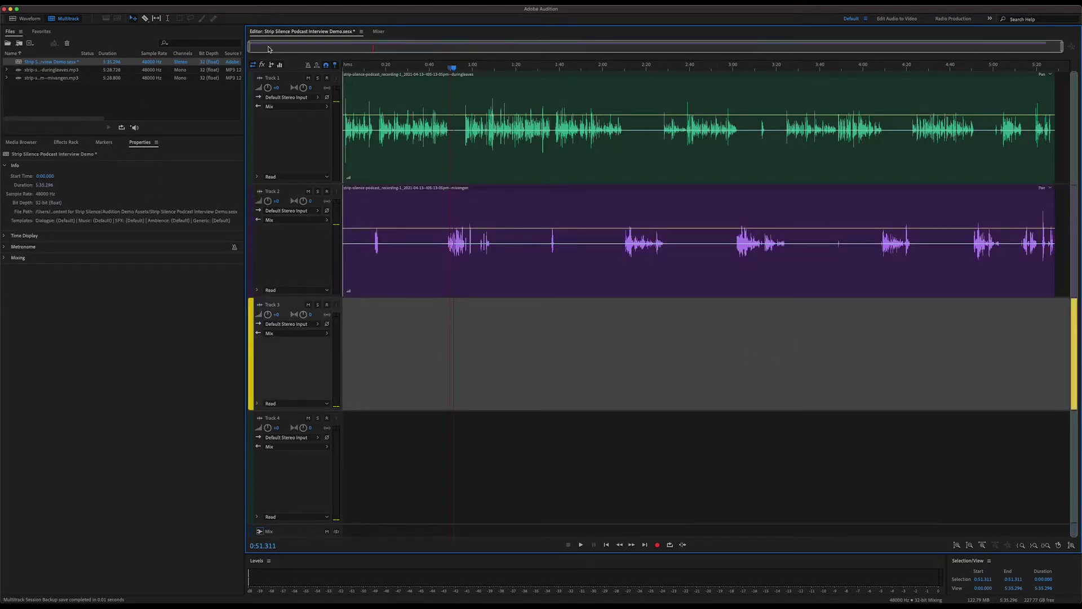
pyautogui.click(252, 5)
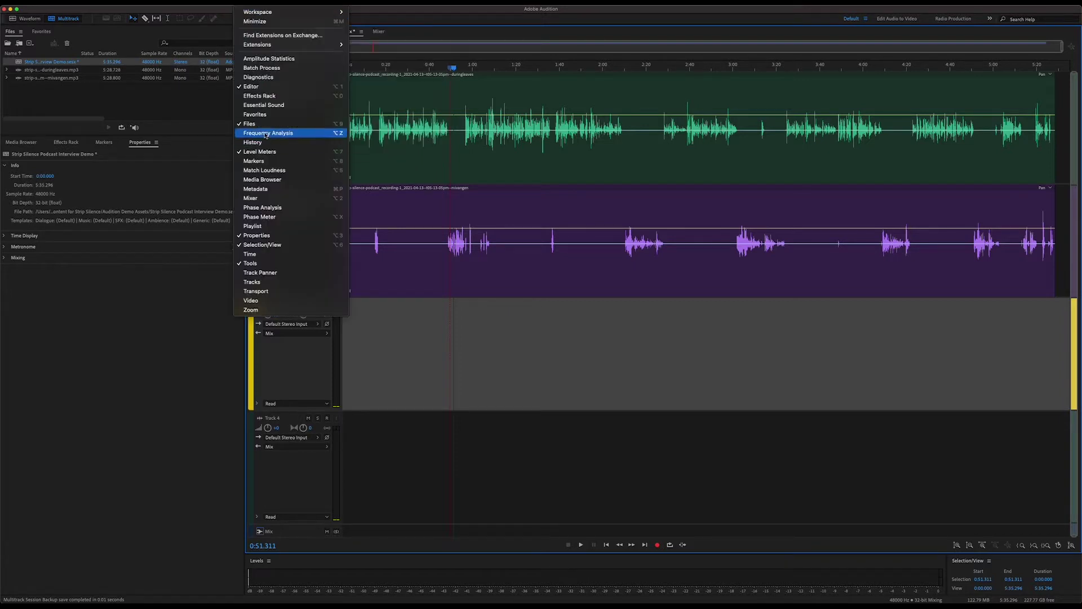
# - Show the Diagnostics panel, clear stripped results, and set the effect to Delete Silence
pyautogui.click(268, 81)
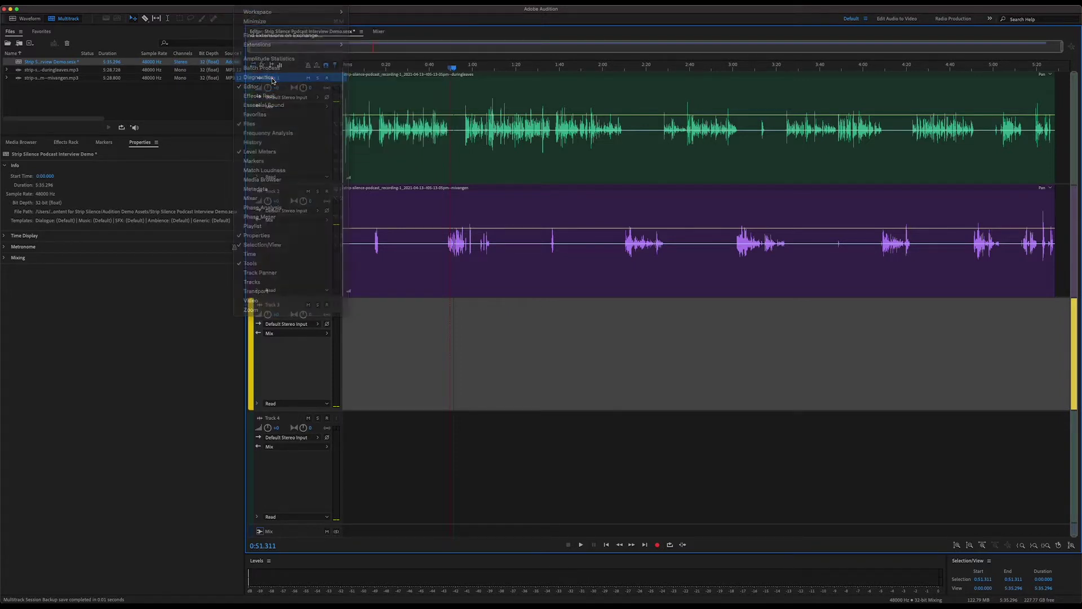
pyautogui.click(220, 193)
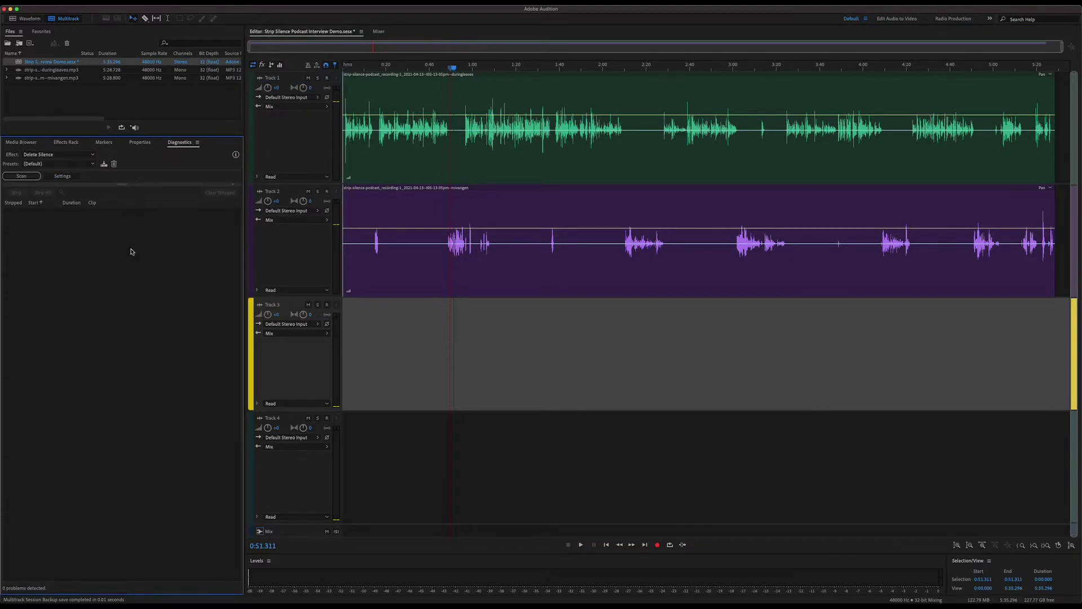
pyautogui.click(56, 155)
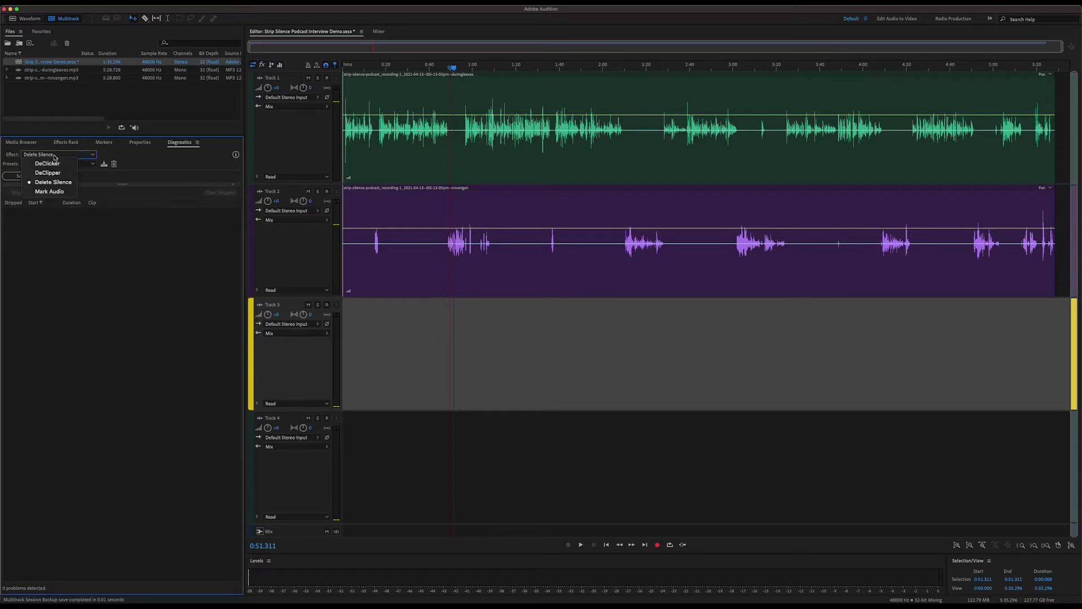
pyautogui.click(53, 183)
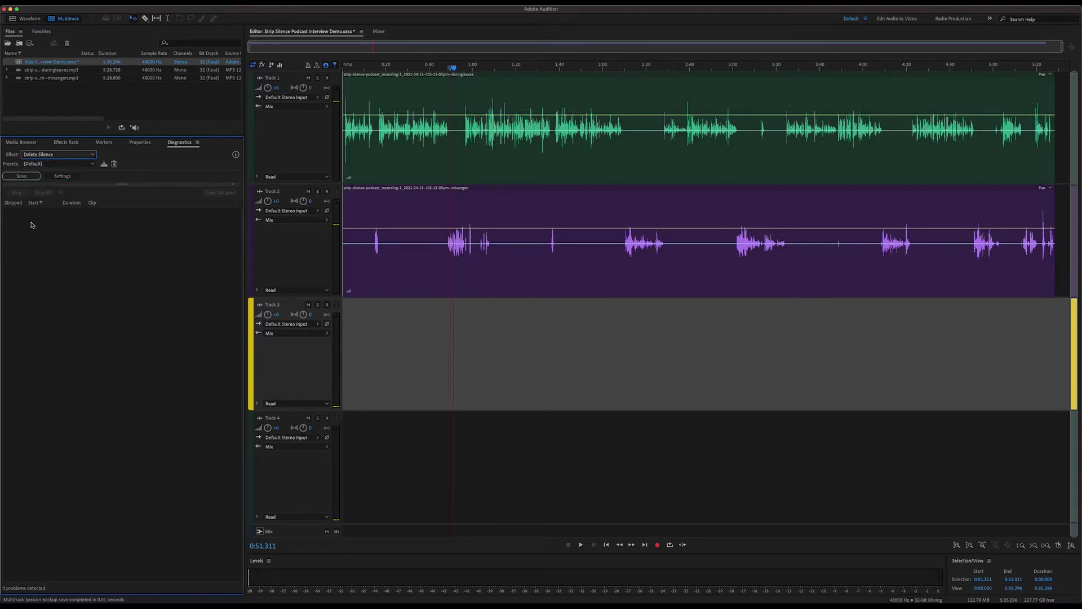
pyautogui.click(94, 164)
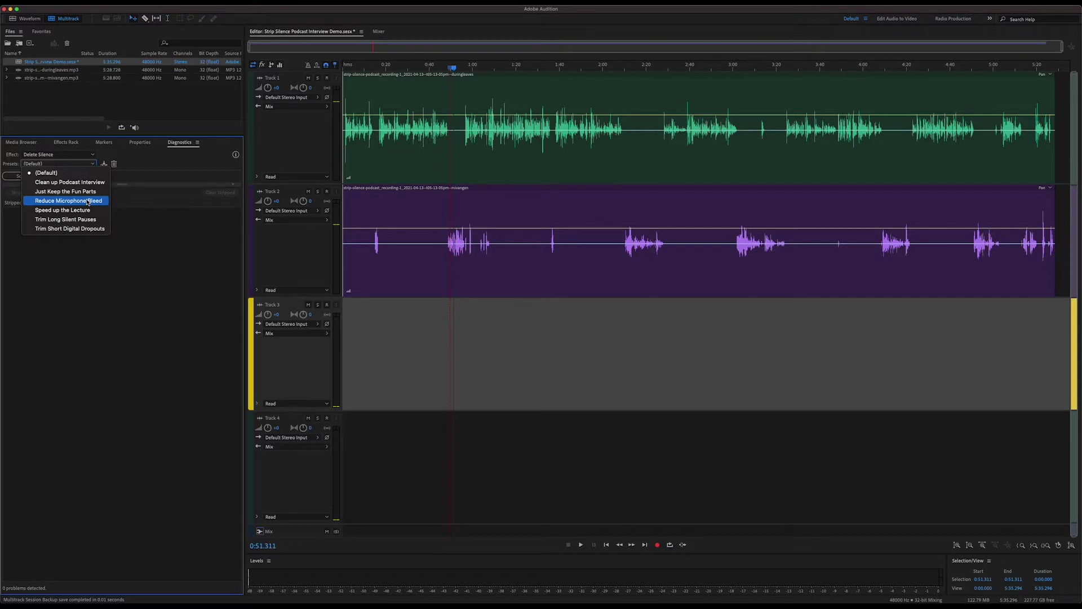
pyautogui.click(128, 184)
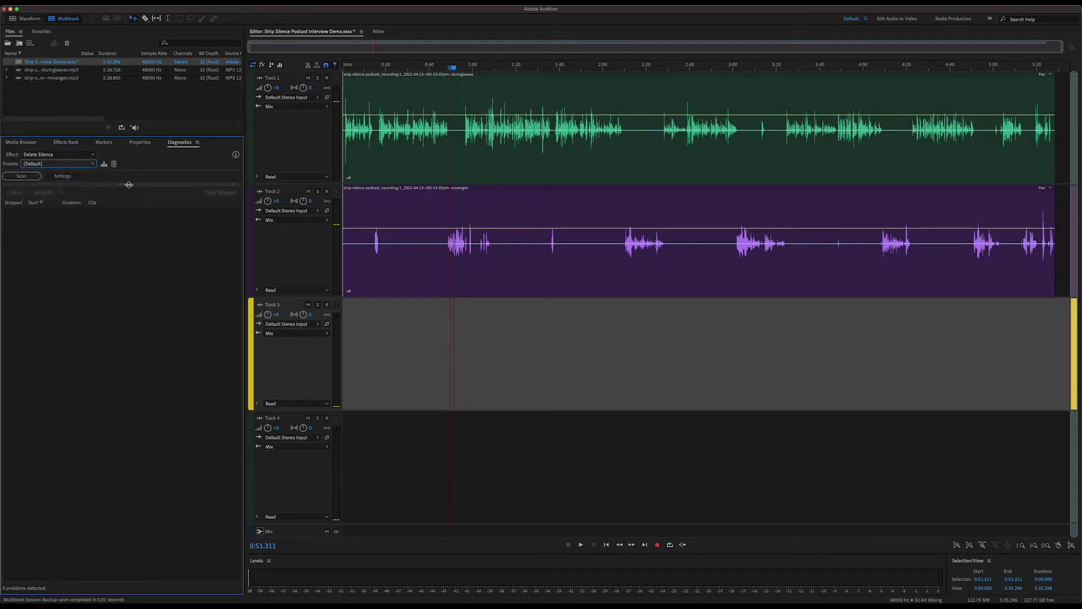
# - Load the Clean up Podcast Interview preset and set Signal is below to -42 dB
pyautogui.click(63, 177)
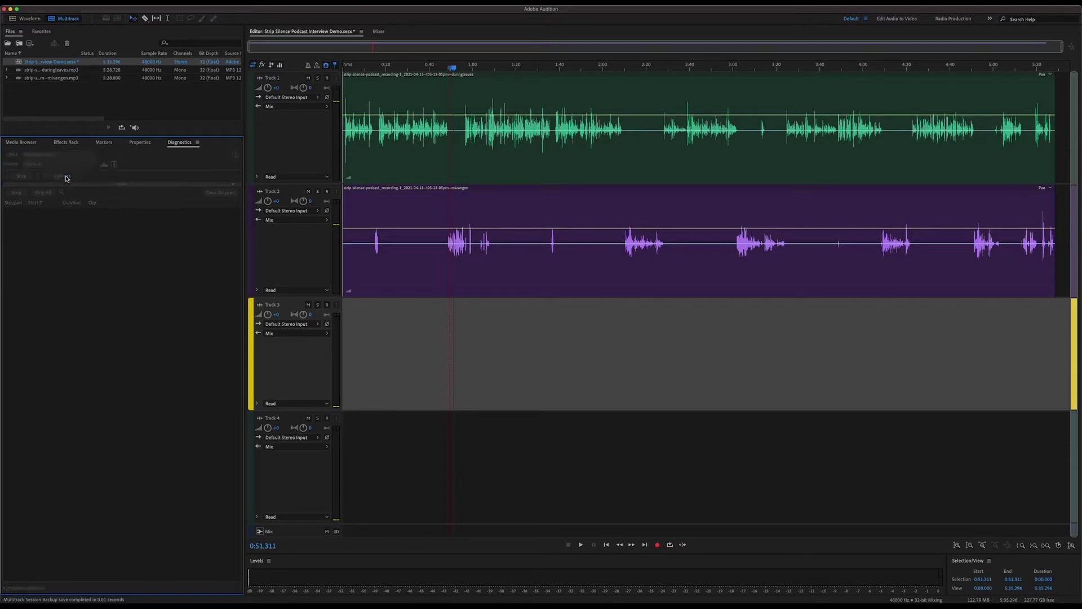
pyautogui.moveTo(122, 266); pyautogui.dragTo(122, 275)
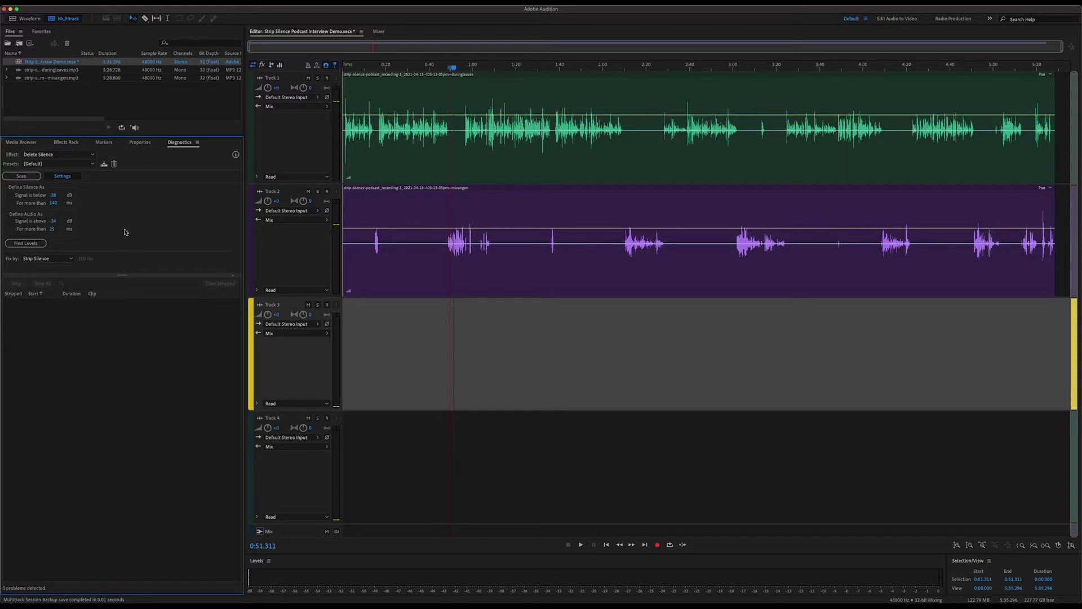
pyautogui.click(91, 165)
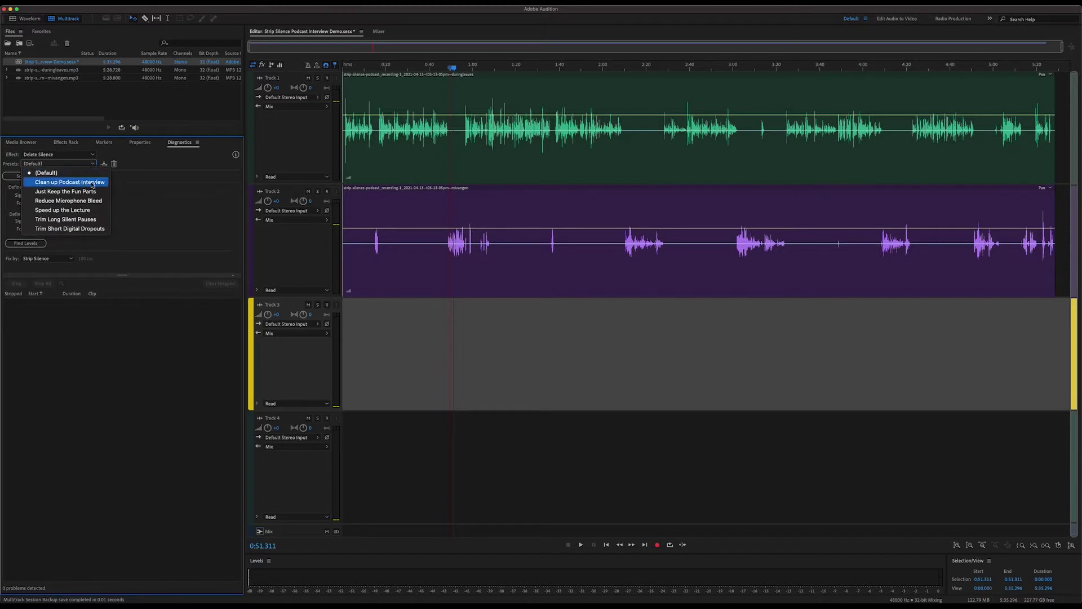
pyautogui.click(92, 182)
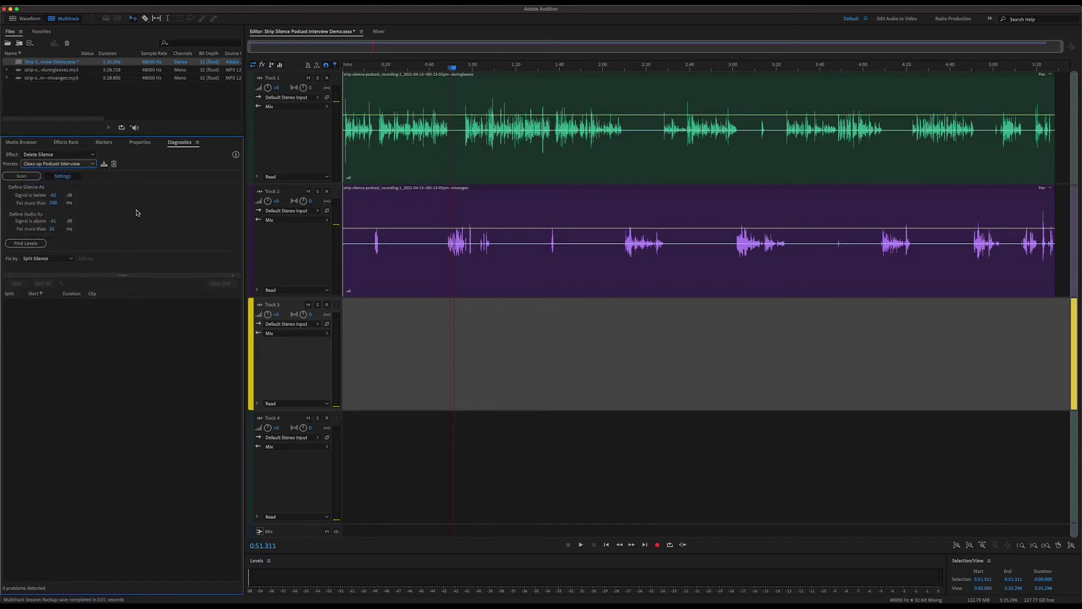
pyautogui.moveTo(52, 197); pyautogui.dragTo(66, 197)
pyautogui.click(105, 164)
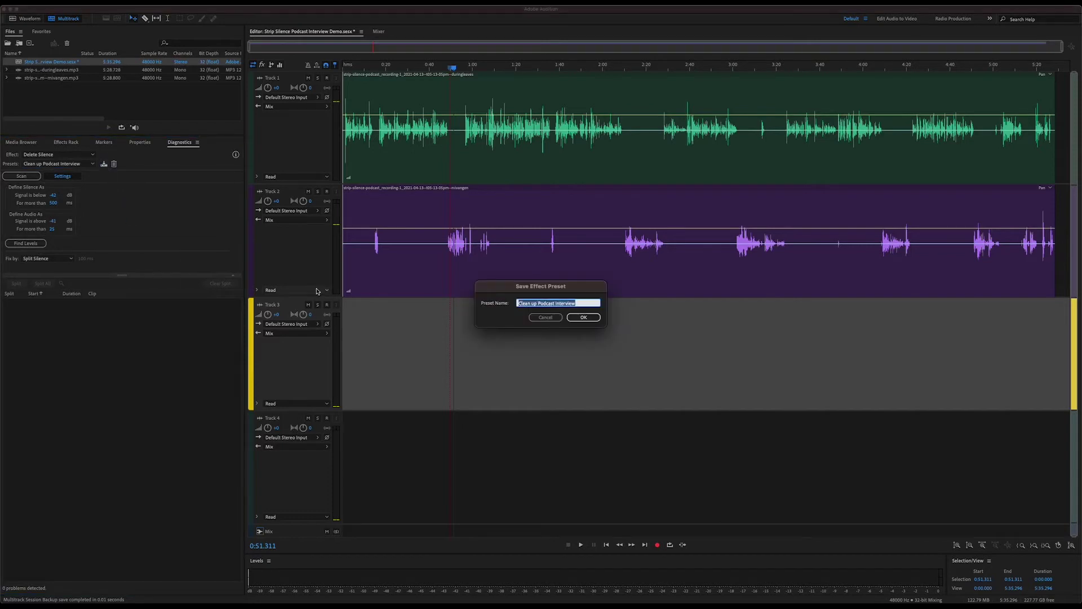
pyautogui.write('Podcast interview preset')
pyautogui.press('Return')
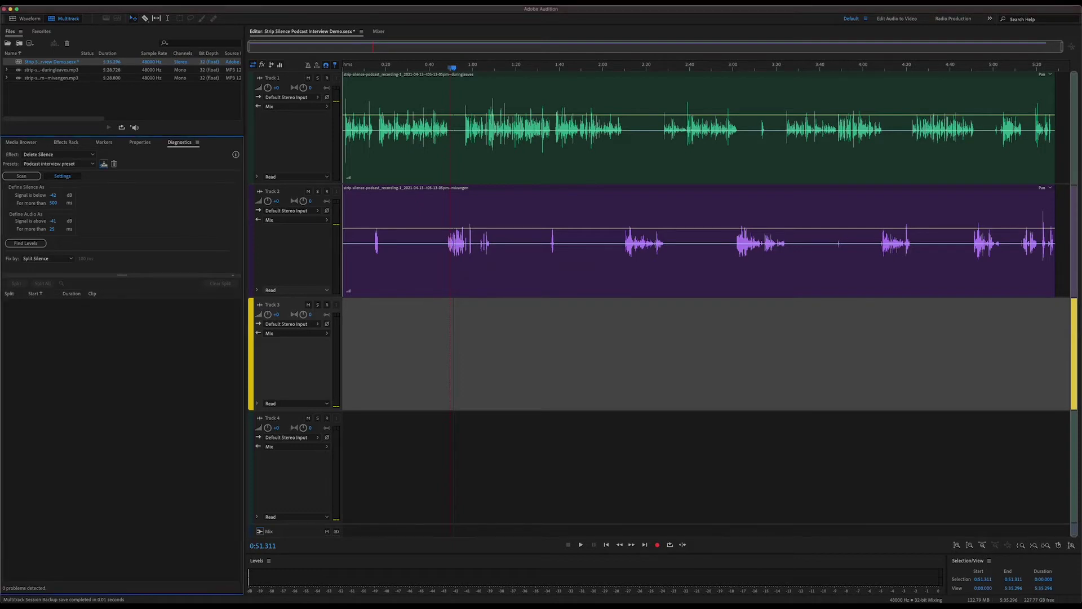
pyautogui.click(52, 195)
# - Edit the silence and audio thresholds, then auto-detect levels: -57 dB silence, -36 dB audio
pyautogui.press('BackSpace')
pyautogui.write('-21')
pyautogui.moveTo(53, 221); pyautogui.dragTo(125, 233)
pyautogui.click(26, 244)
pyautogui.click(71, 261)
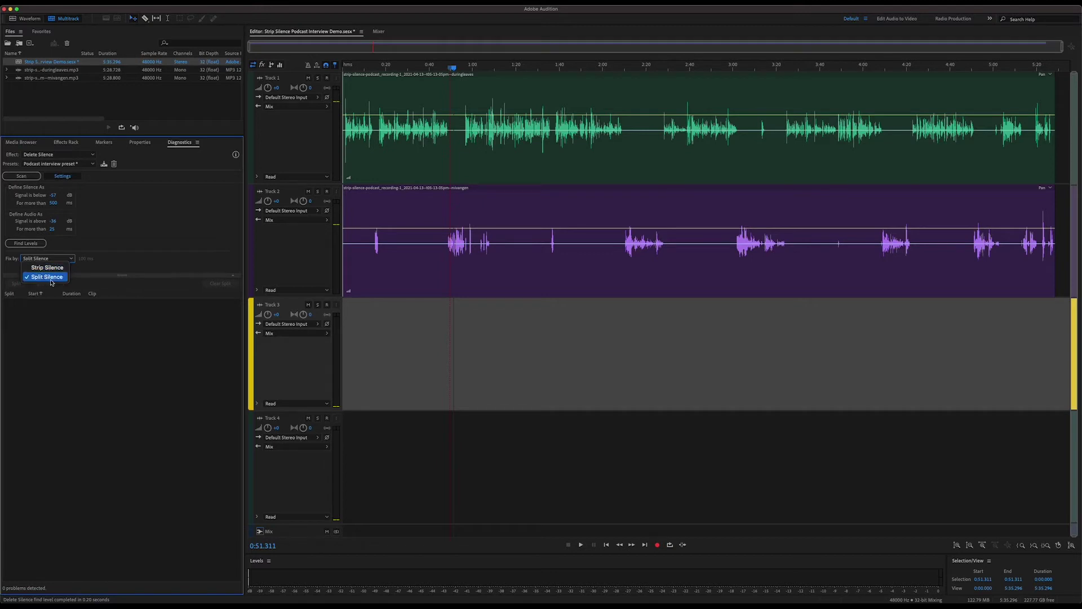
pyautogui.click(50, 268)
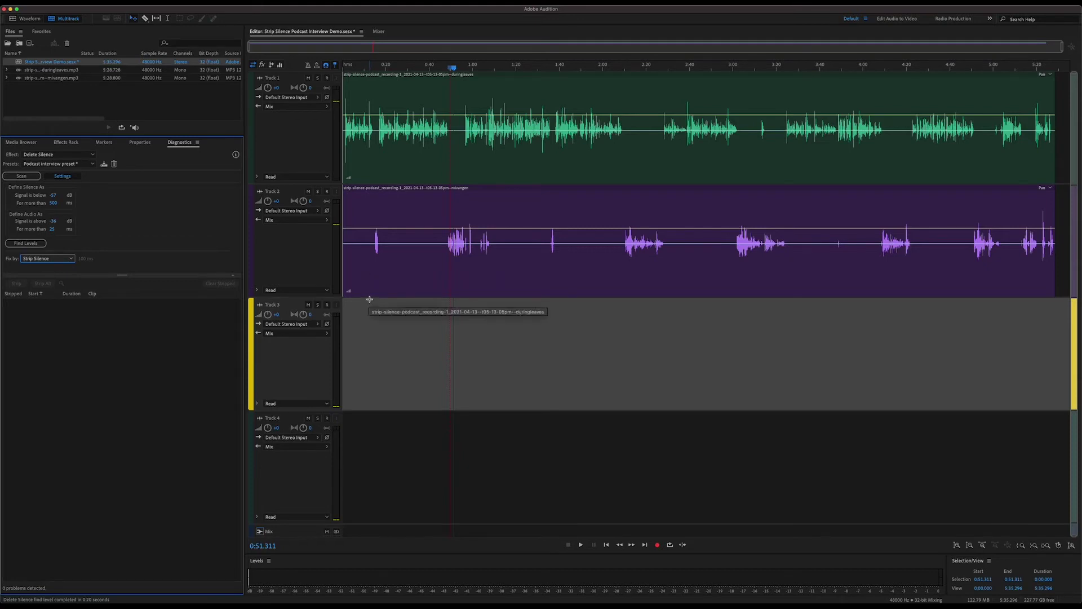
pyautogui.click(47, 258)
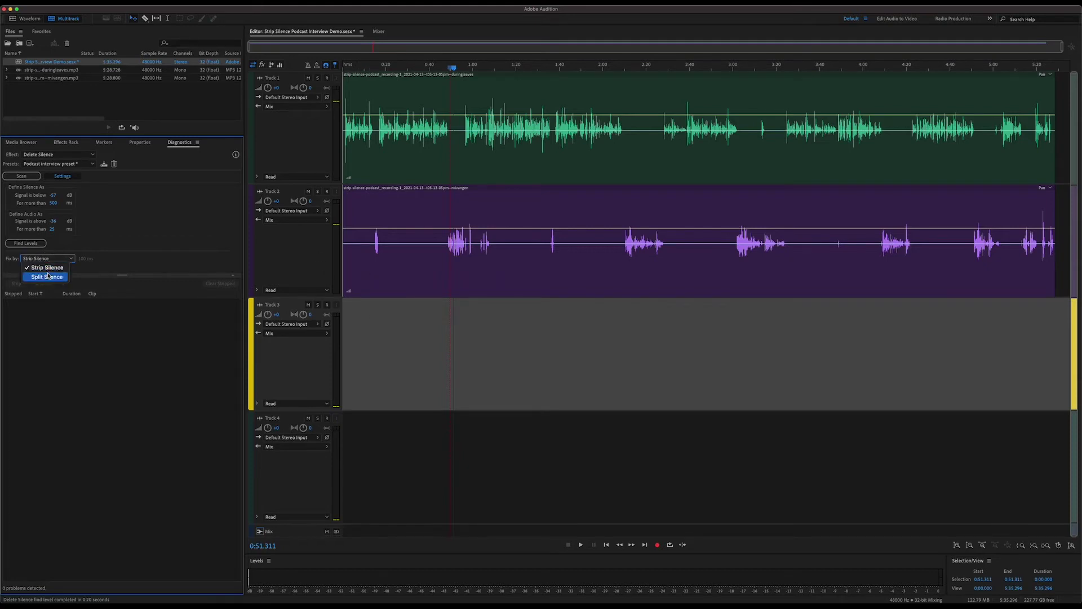
pyautogui.click(48, 278)
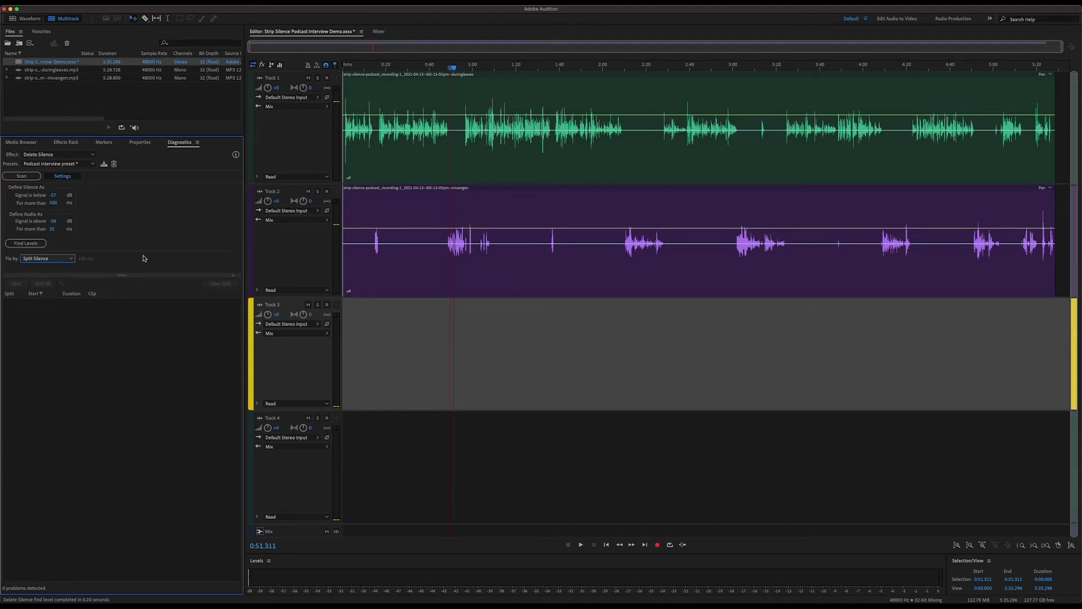
pyautogui.click(28, 177)
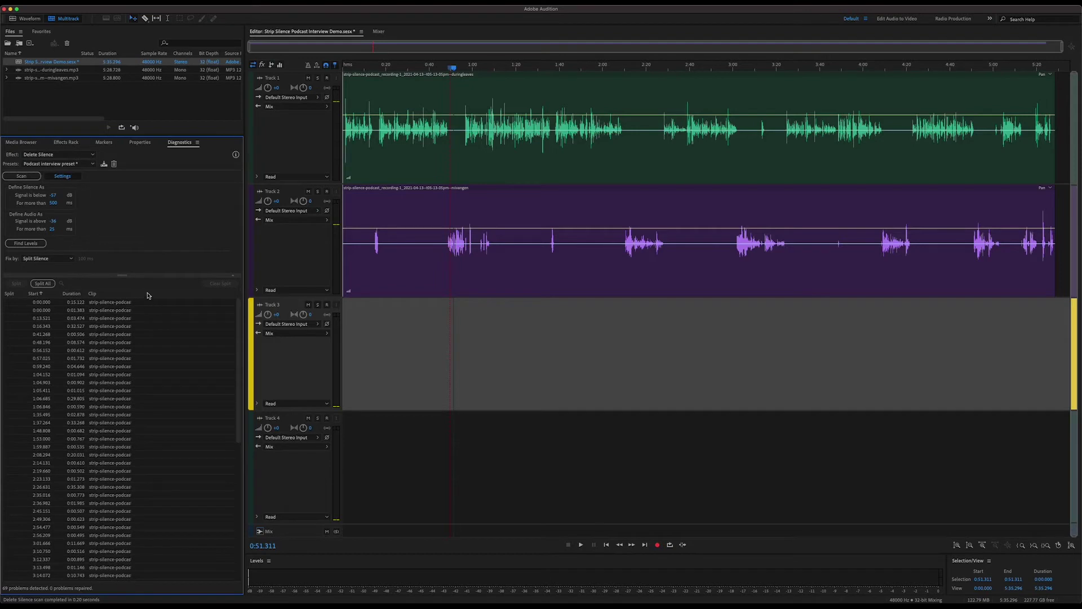
# - Widen the Clip column and preview the first three detected silence regions
pyautogui.moveTo(135, 296); pyautogui.dragTo(235, 299)
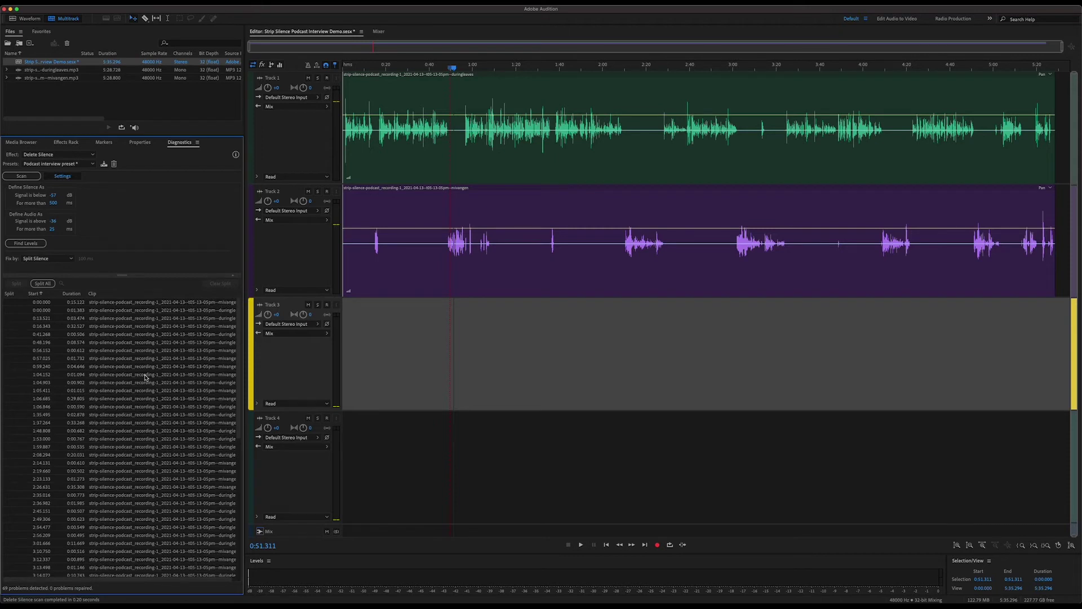
pyautogui.click(108, 303)
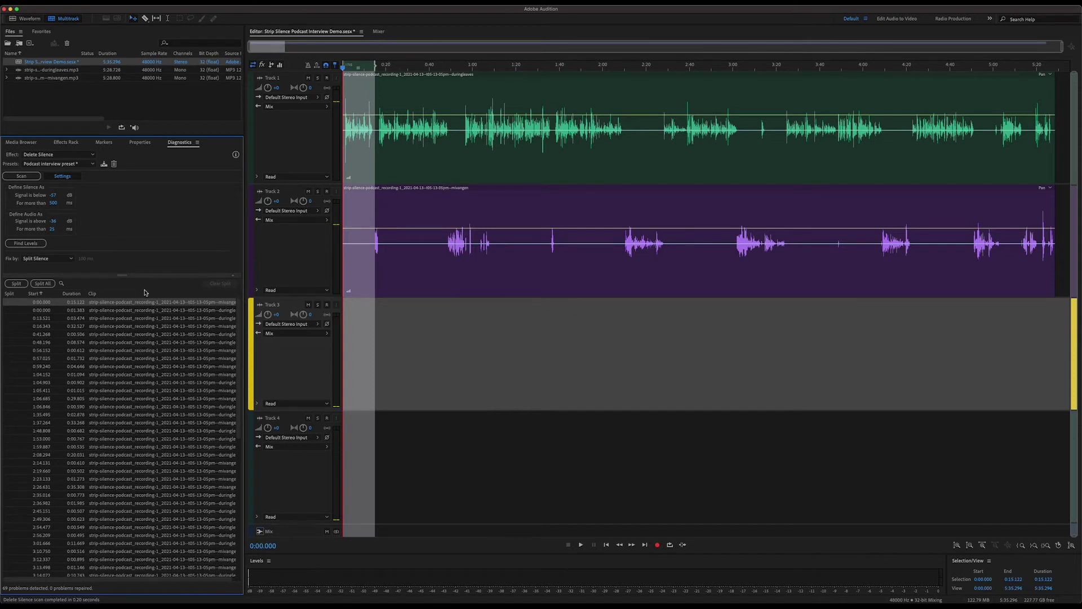
pyautogui.click(200, 311)
pyautogui.click(203, 319)
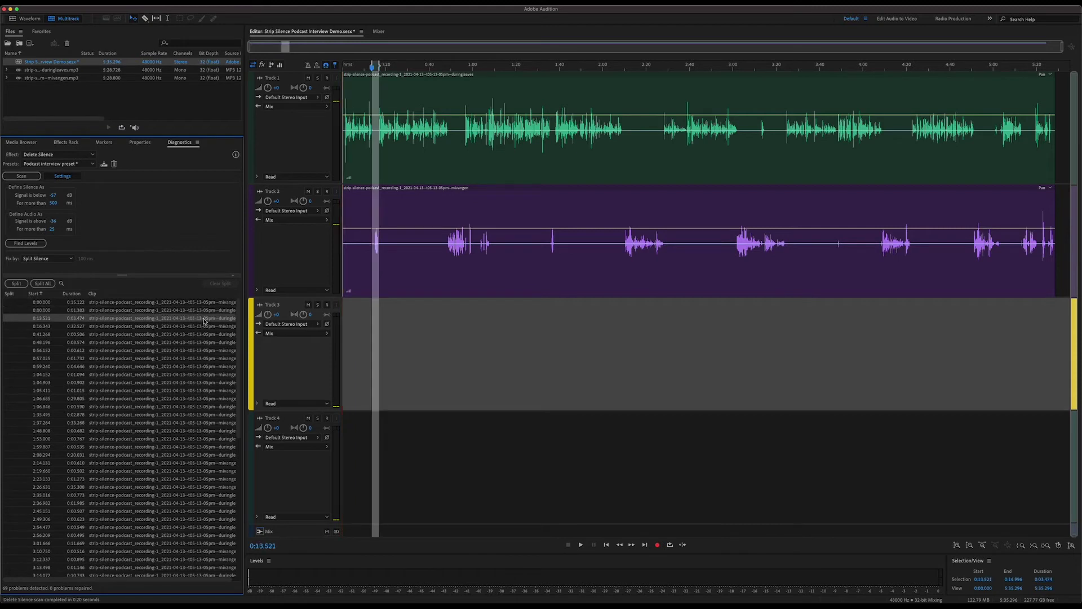
# - Preview the fourth to sixth regions, then split both tracks at all 69 silences
pyautogui.click(203, 327)
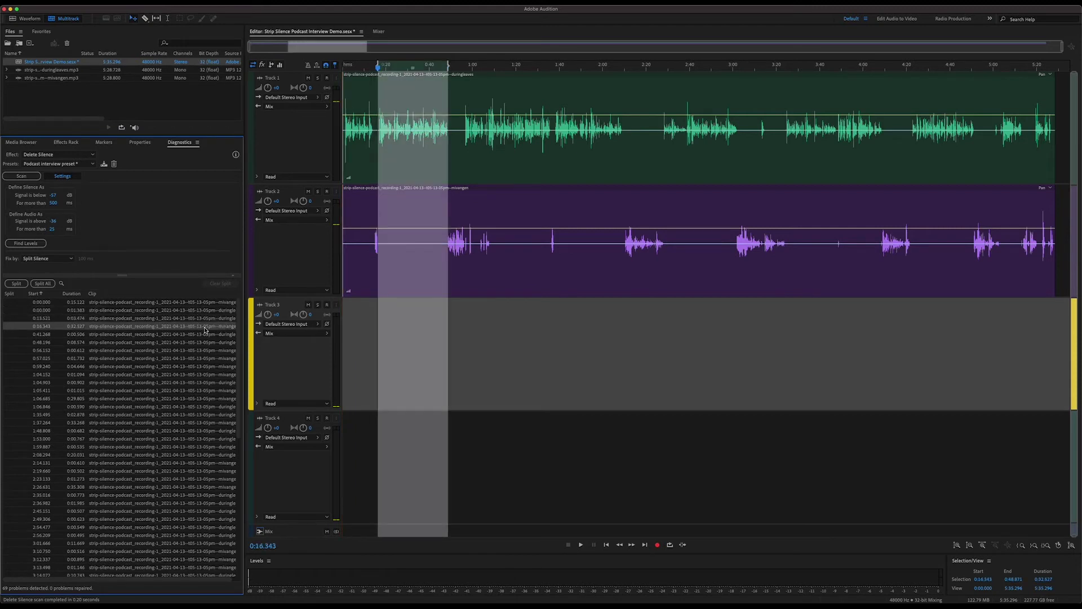
pyautogui.click(205, 335)
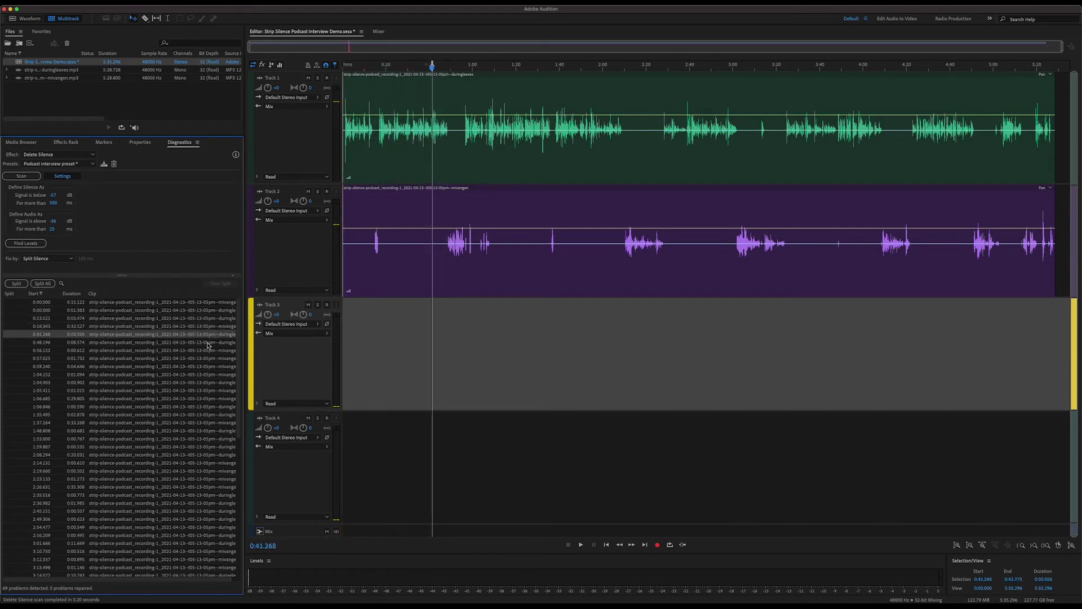
pyautogui.click(207, 343)
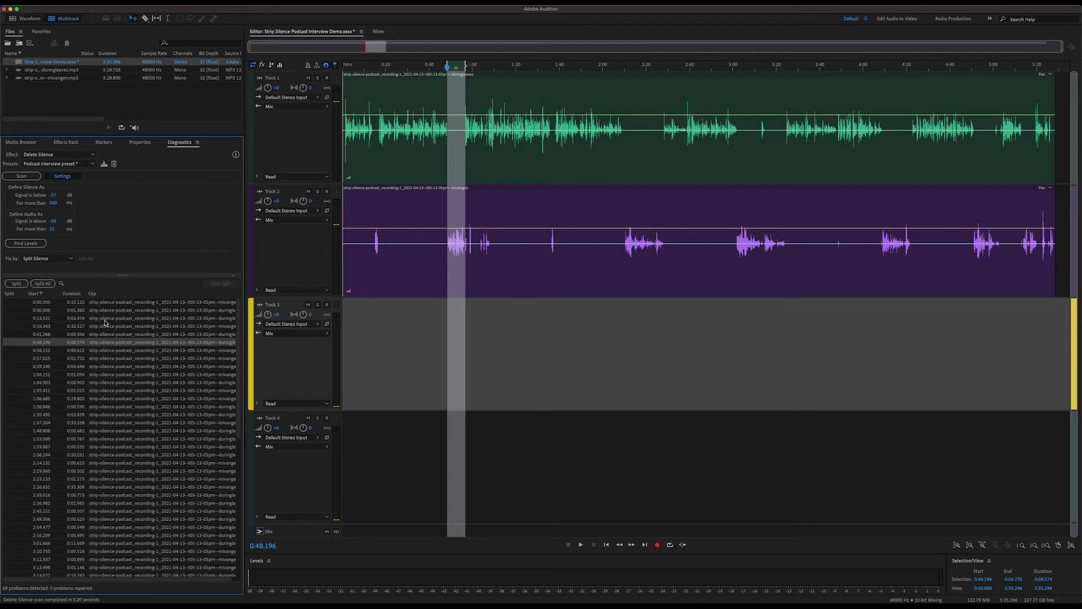
pyautogui.click(43, 283)
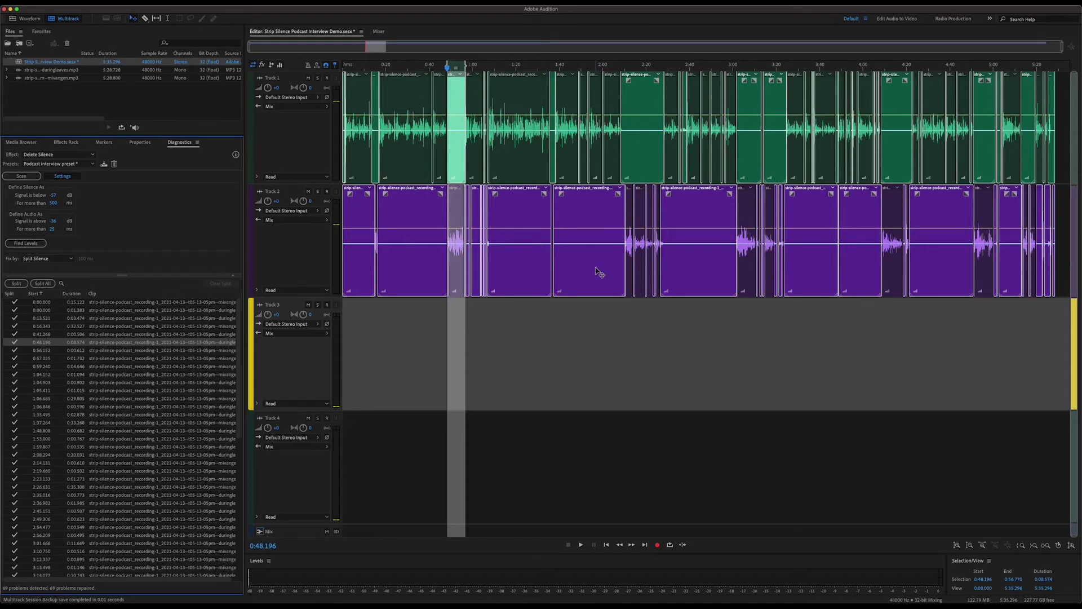
# - Copy the split clips onto Tracks 3–4, zoom to about 2:31–2:54, playhead at 2:36.886
pyautogui.moveTo(596, 272); pyautogui.dragTo(591, 440)
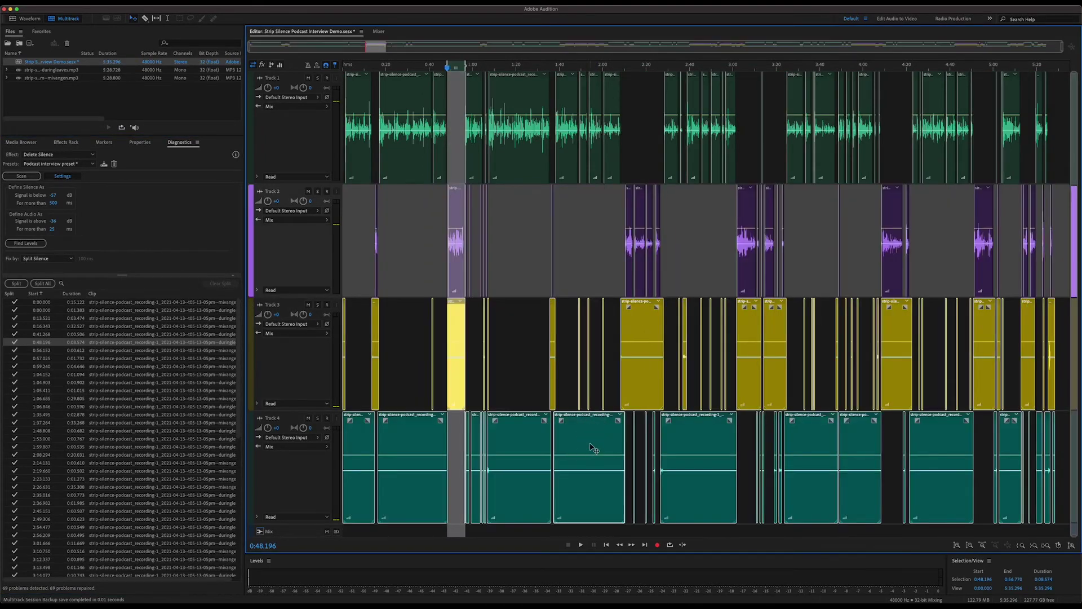
pyautogui.click(560, 388)
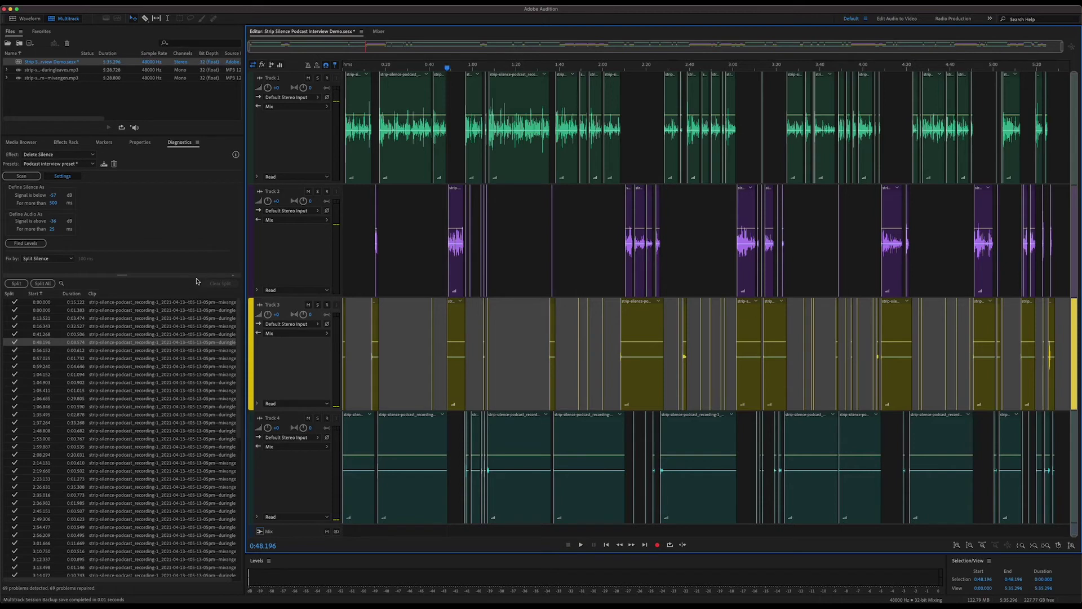
pyautogui.moveTo(670, 64); pyautogui.dragTo(720, 66)
pyautogui.click(525, 68)
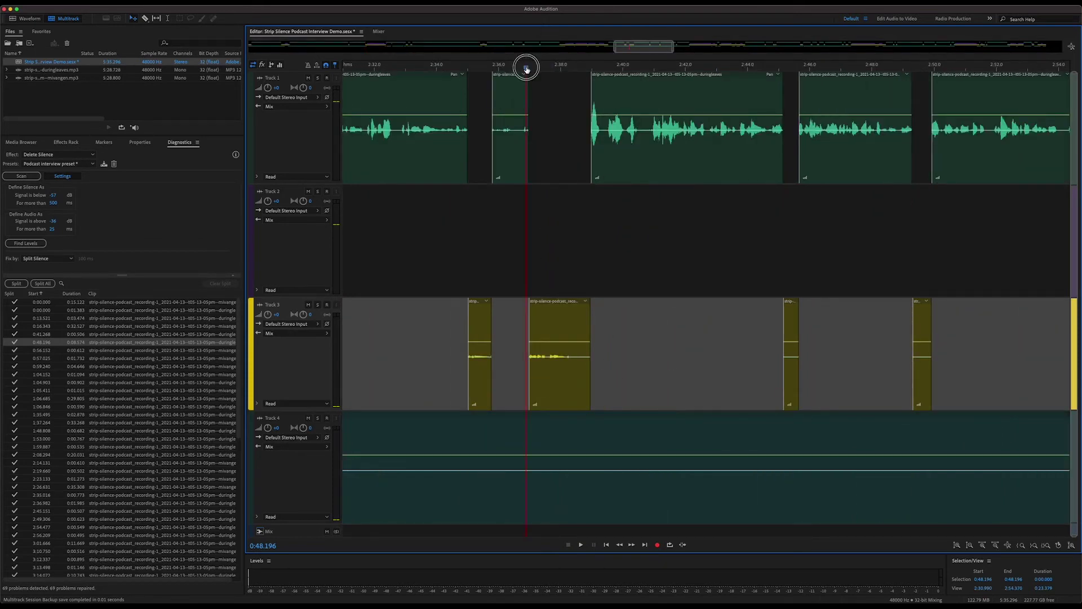
# - Solo Tracks 3 and 1 and play back the passage around 2:35.8
pyautogui.click(318, 305)
pyautogui.press('space')
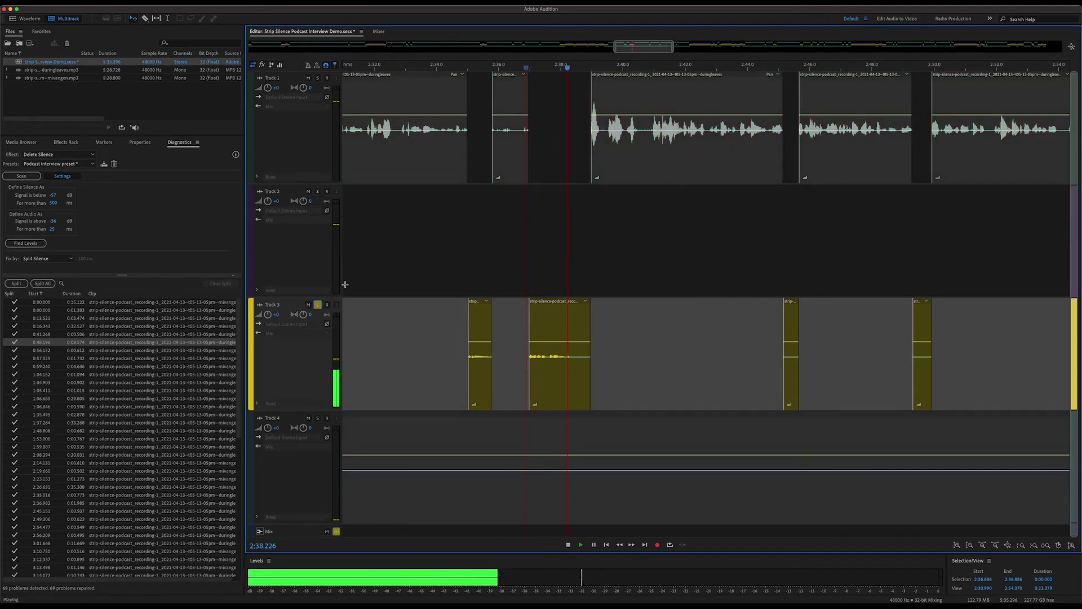
pyautogui.press('space')
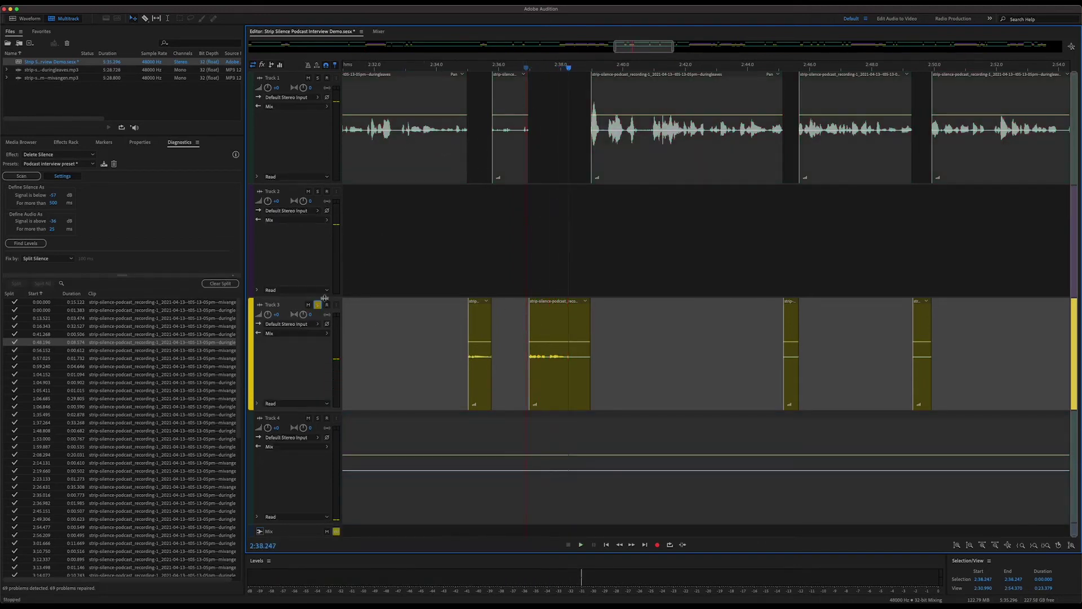
pyautogui.click(318, 78)
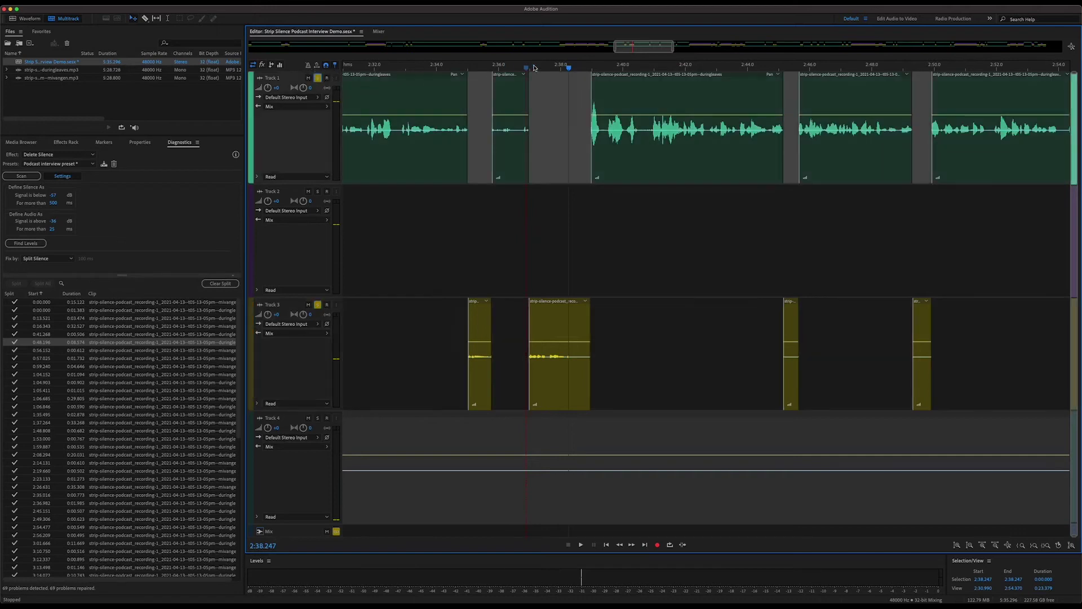
pyautogui.press('space')
pyautogui.click(493, 67)
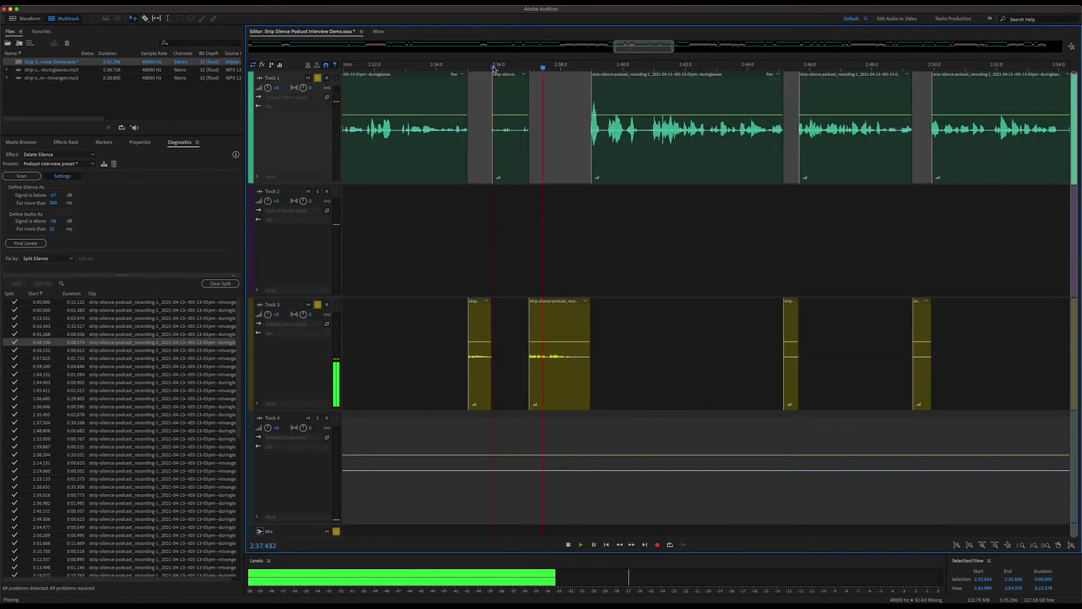
pyautogui.press('space')
pyautogui.click(318, 304)
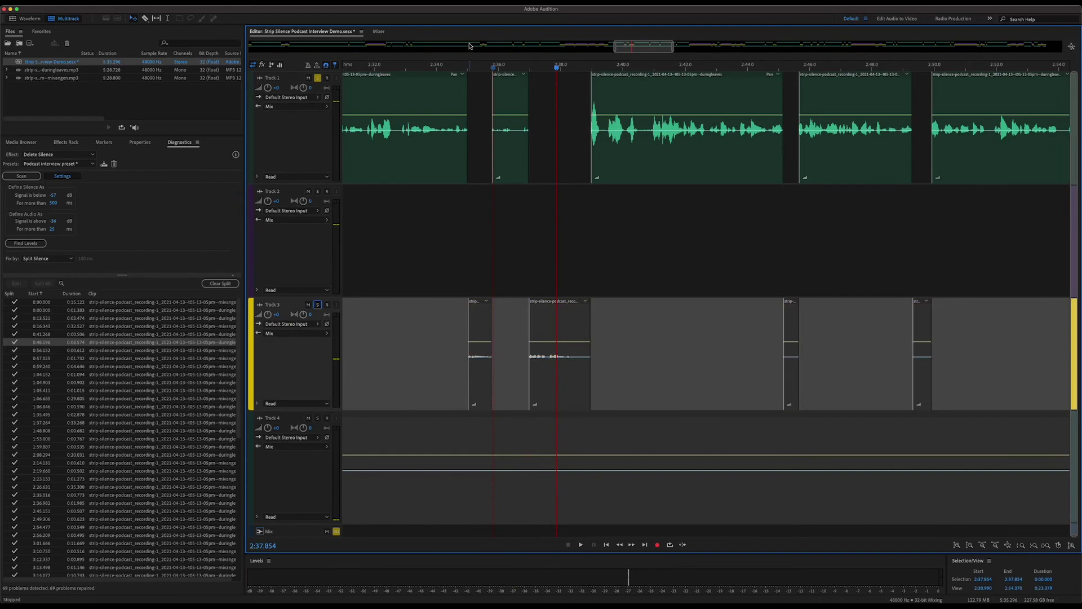
pyautogui.click(491, 69)
pyautogui.press('space')
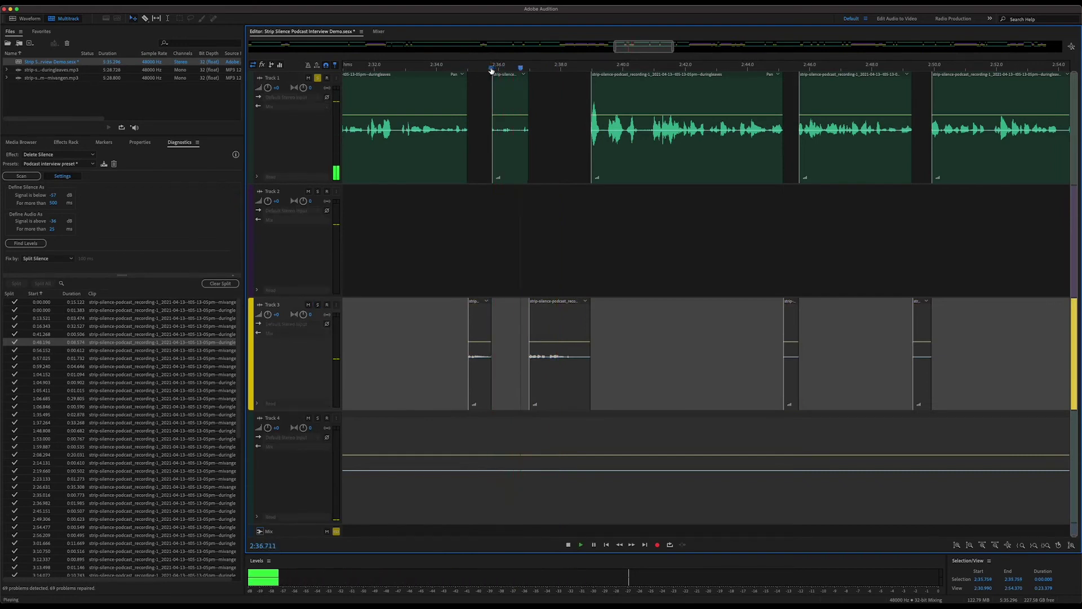
pyautogui.press('space')
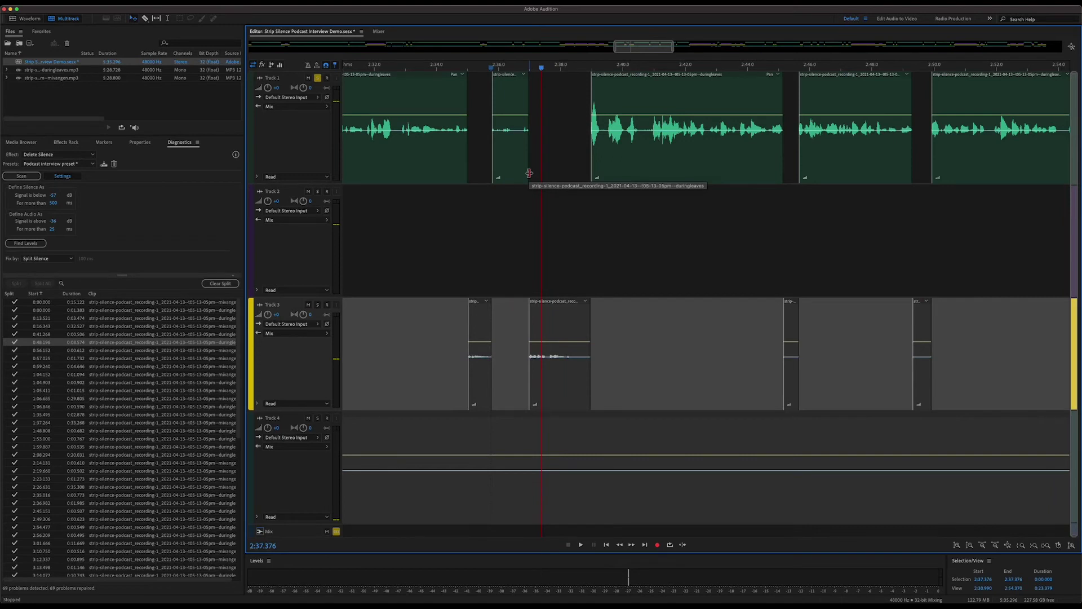
# - Lengthen the short Track 1 clip, move the Track 3 clip into its gap, zoom out fully
pyautogui.moveTo(527, 172)
pyautogui.mouseDown()
pyautogui.moveTo(581, 171)
pyautogui.moveTo(528, 170)
pyautogui.mouseUp()
pyautogui.moveTo(567, 311); pyautogui.dragTo(564, 160)
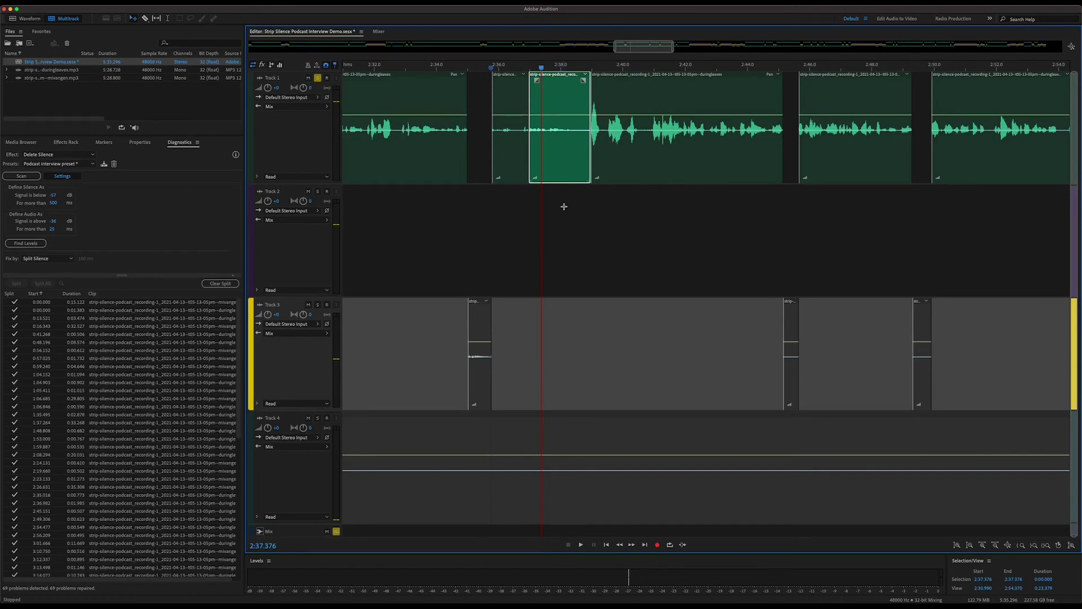
pyautogui.click(1071, 47)
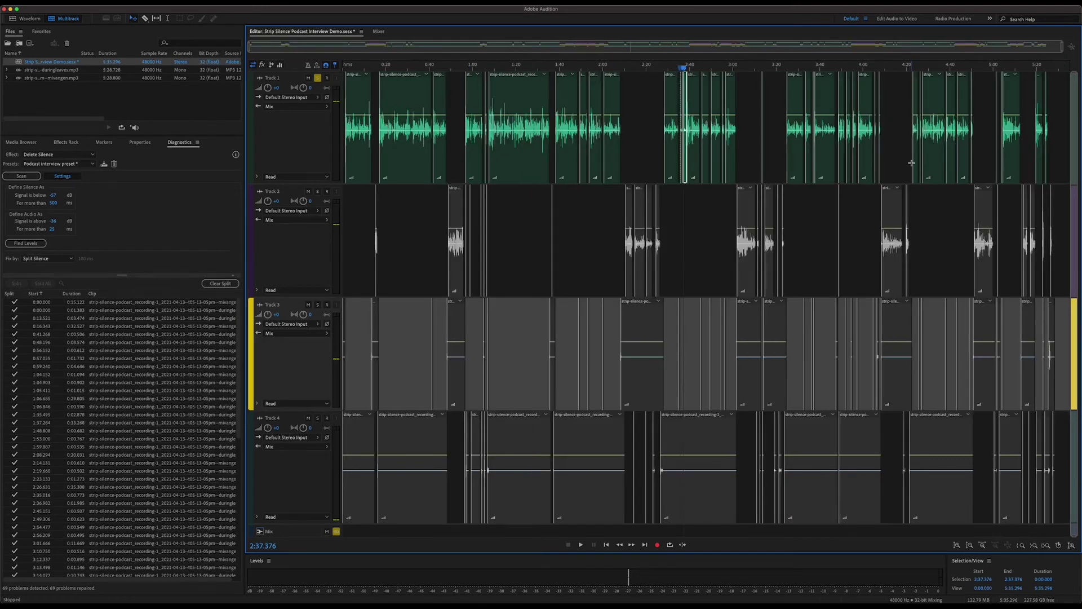
# - Undo the splits, unsolo Track 1, and re-split using the Clean up Podcast Interview preset
pyautogui.press('super+z')
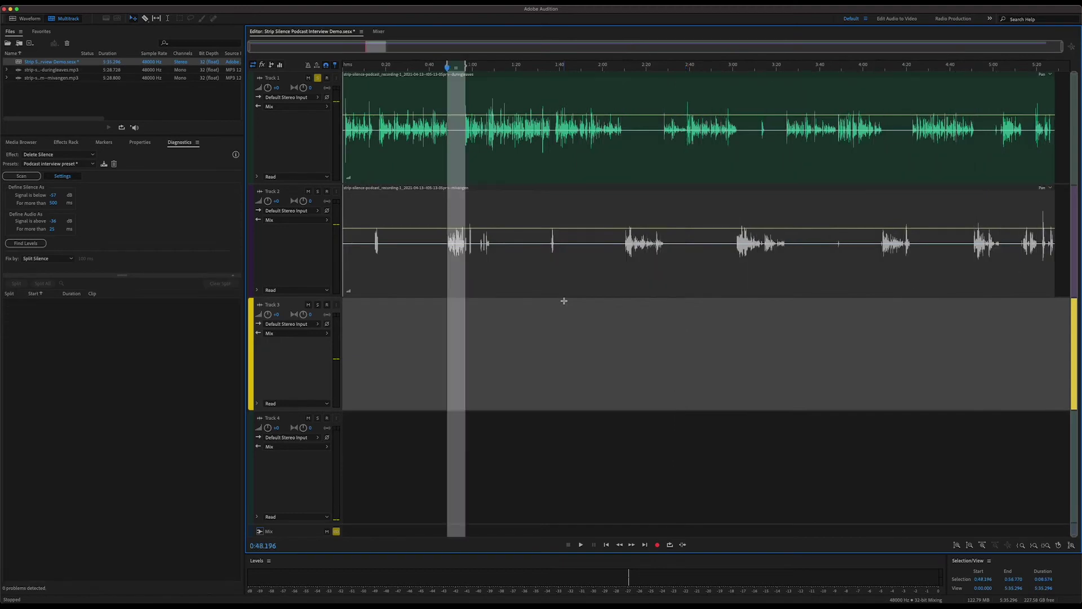
pyautogui.click(317, 78)
pyautogui.click(77, 165)
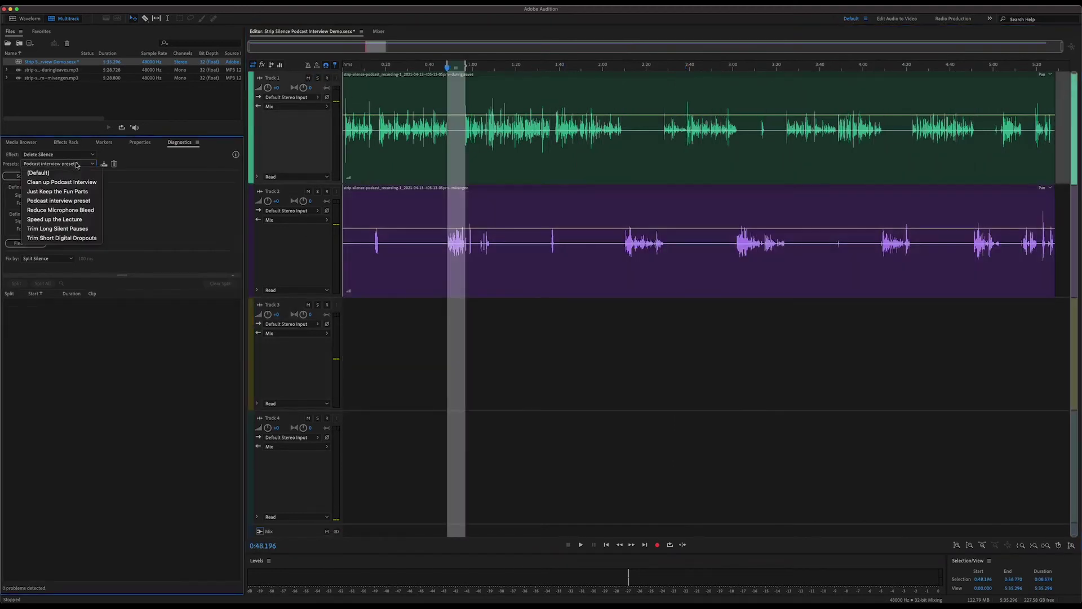
pyautogui.click(56, 180)
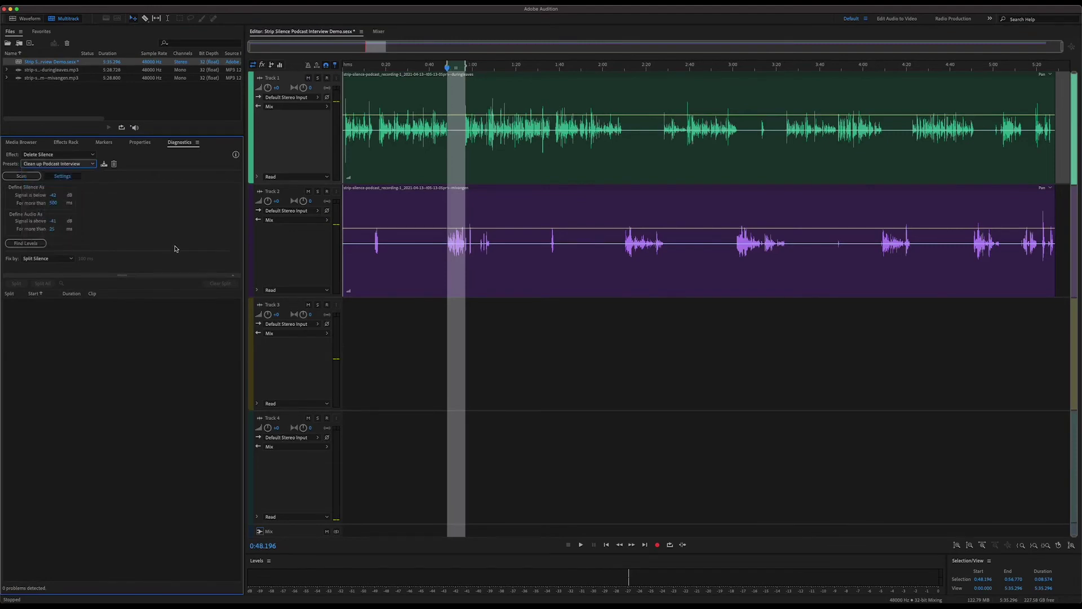
pyautogui.click(27, 177)
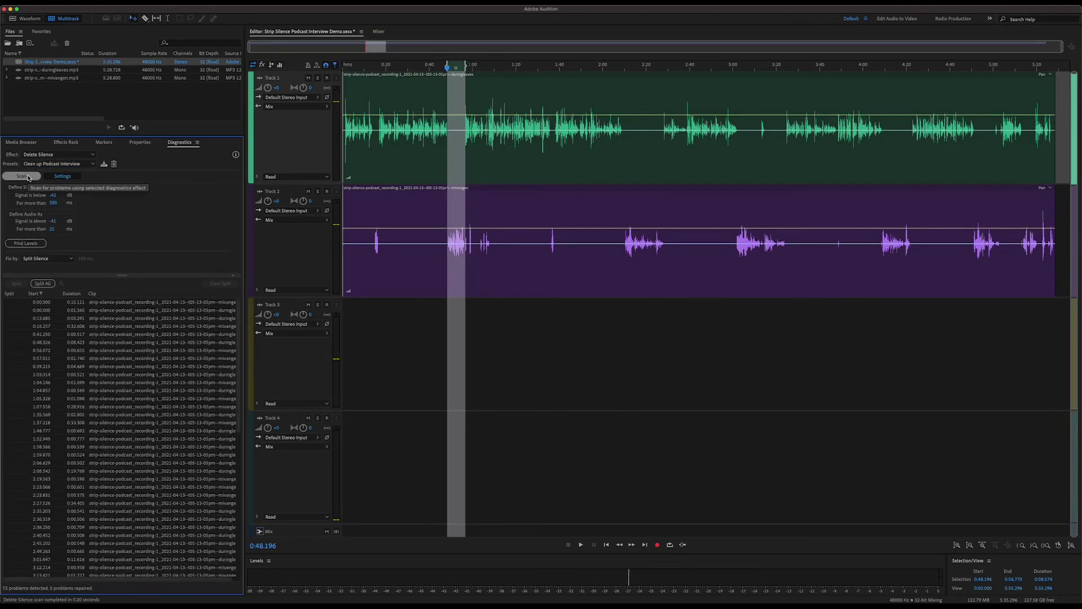
pyautogui.click(43, 284)
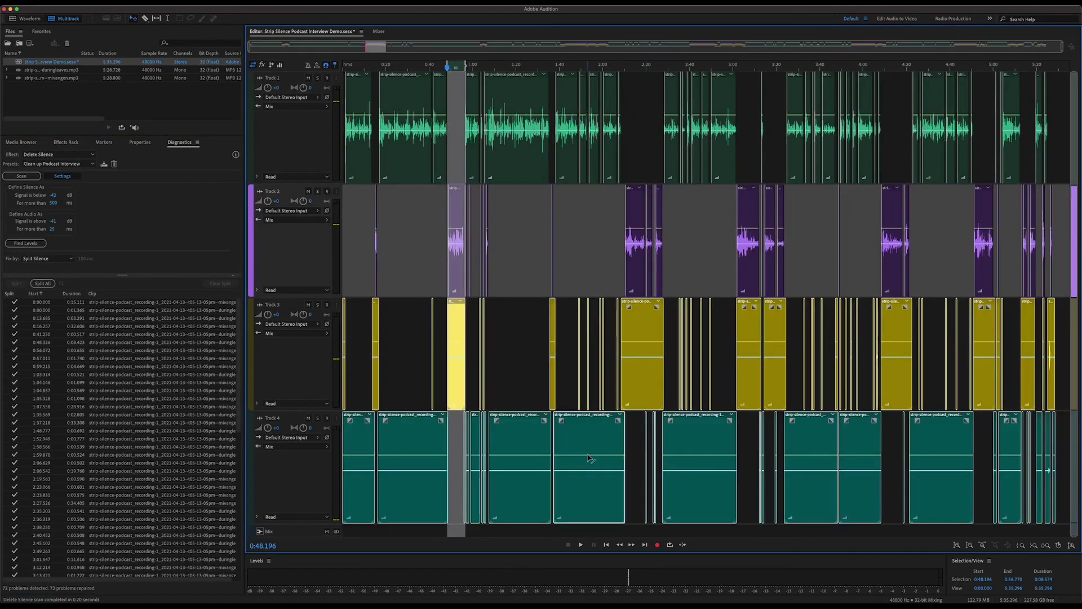
# - Zoom to the 3:45–4:38 stretch and play back the split clips around 4:05 and 4:25
pyautogui.click(514, 348)
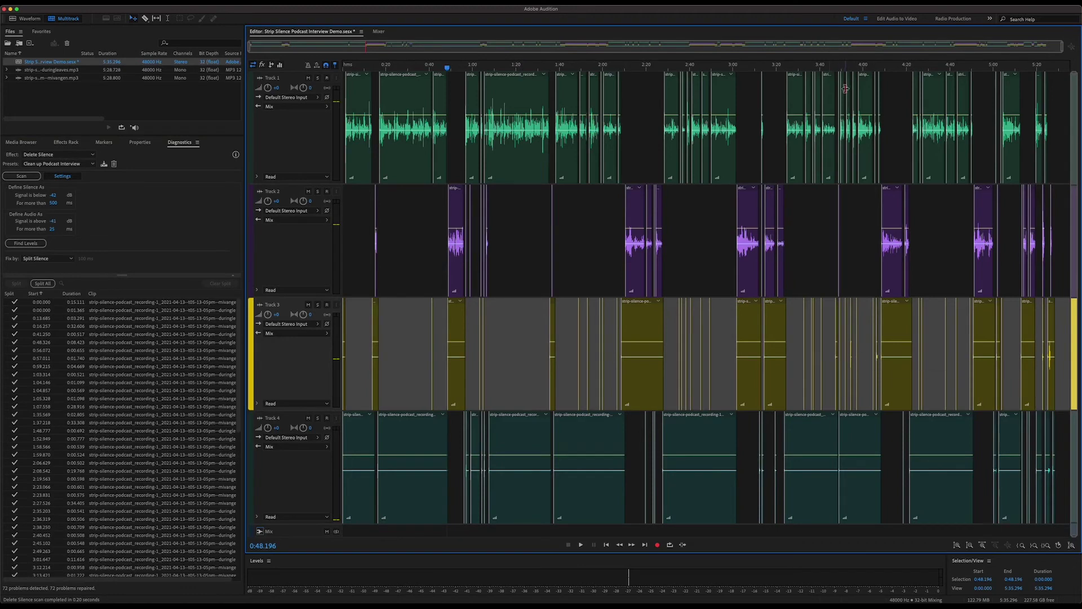
pyautogui.moveTo(833, 67); pyautogui.dragTo(947, 63)
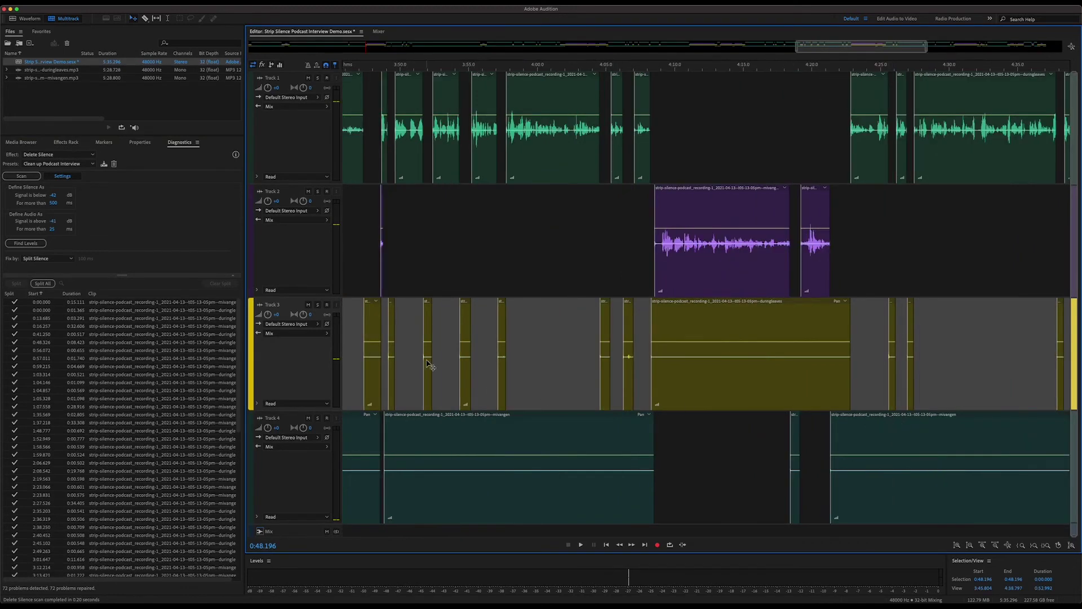
pyautogui.click(619, 67)
pyautogui.press('space')
pyautogui.press('space')
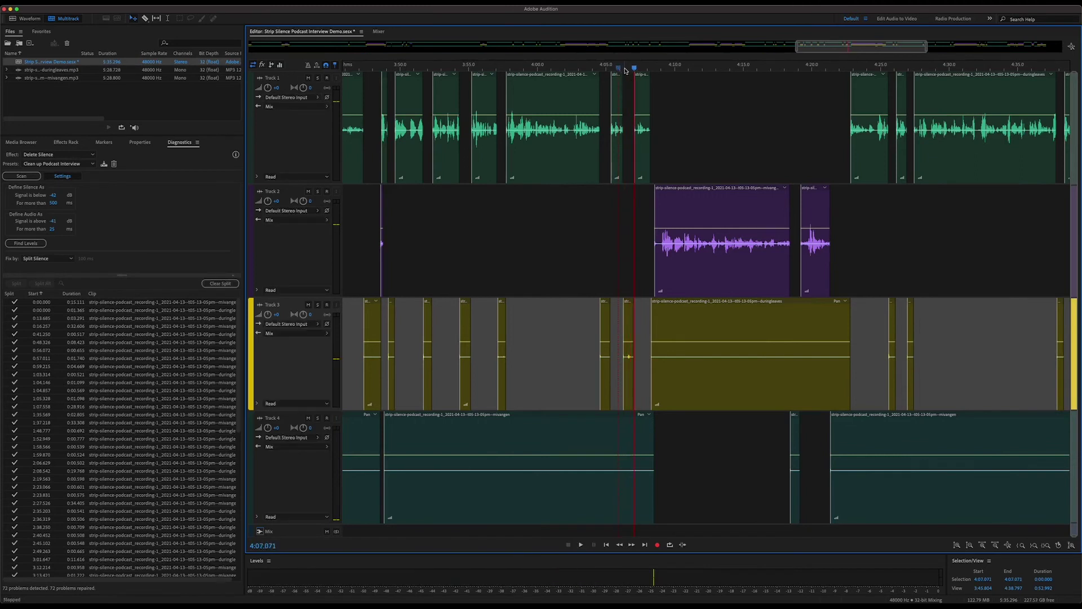
pyautogui.press('space')
pyautogui.press('space')
pyautogui.press('space')
pyautogui.press('space')
pyautogui.click(886, 68)
pyautogui.press('space')
pyautogui.press('space')
pyautogui.click(889, 68)
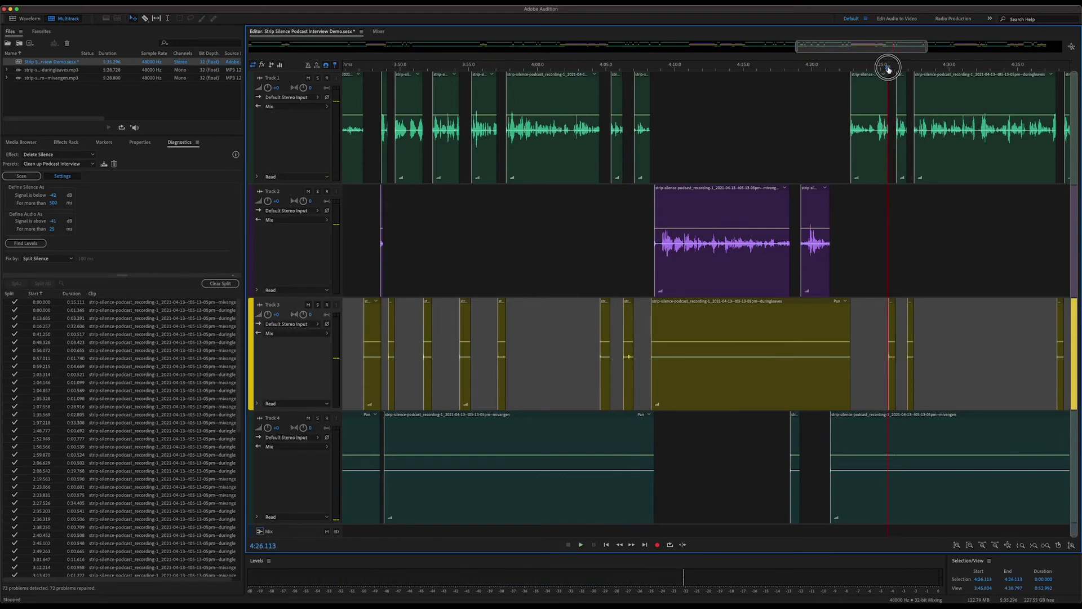
# - Zoom into the last twenty seconds, solo Track 3 and play from 5:25
pyautogui.scroll(10, 889, 68)
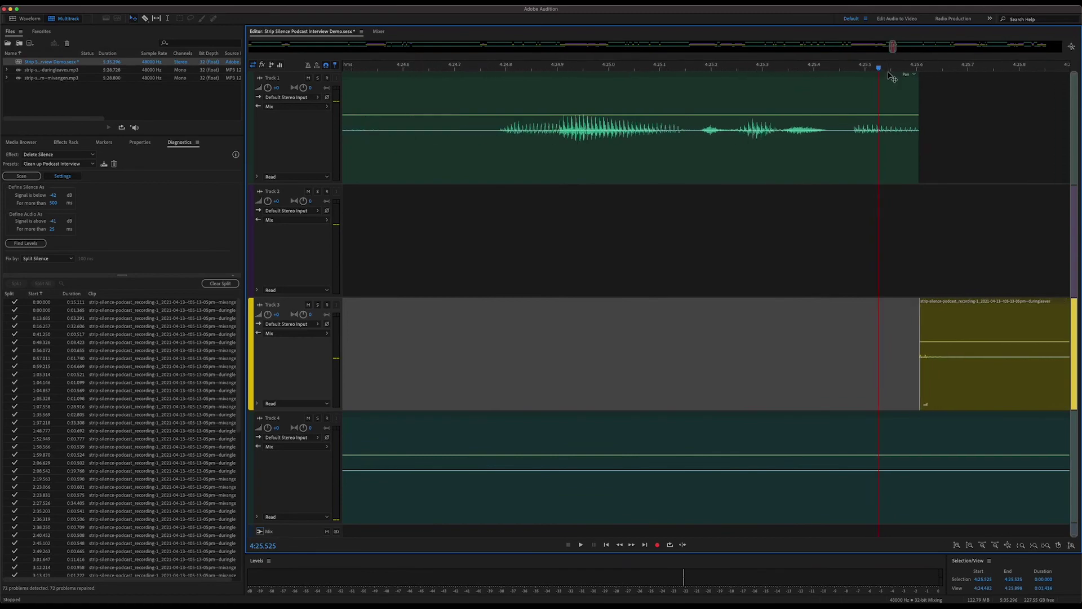
pyautogui.scroll(-10, 894, 68)
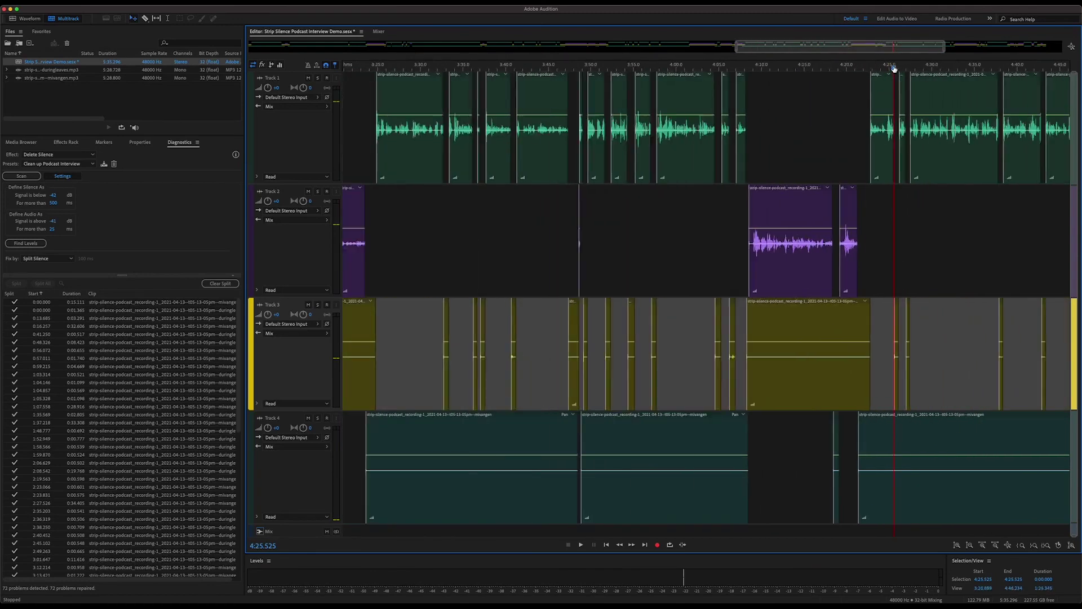
pyautogui.scroll(-5, 894, 68)
pyautogui.moveTo(1028, 66); pyautogui.dragTo(1069, 67)
pyautogui.click(702, 74)
pyautogui.click(318, 305)
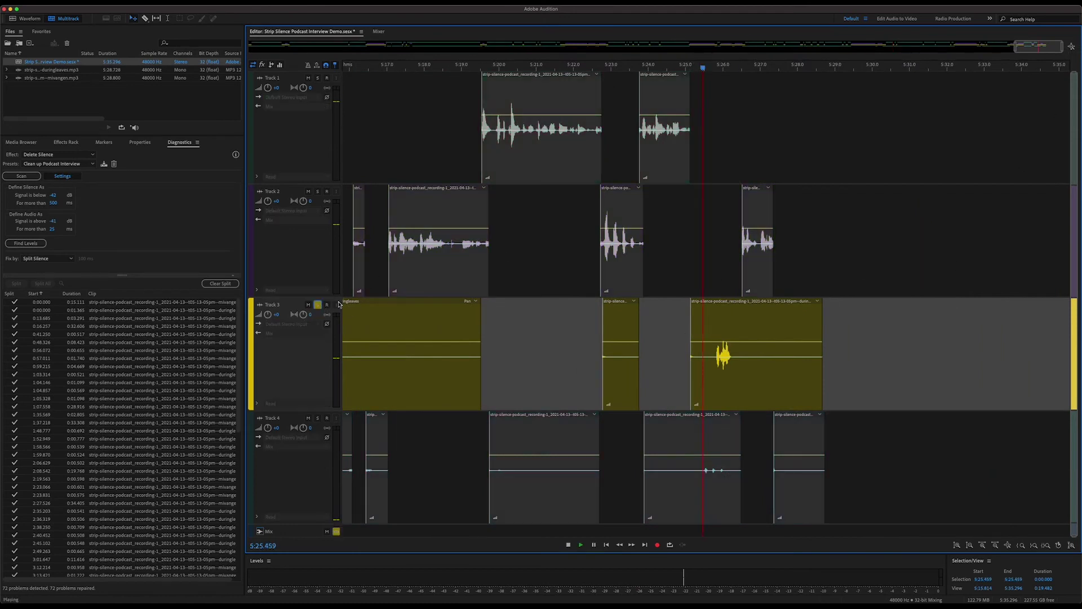
pyautogui.press('space')
pyautogui.press('space')
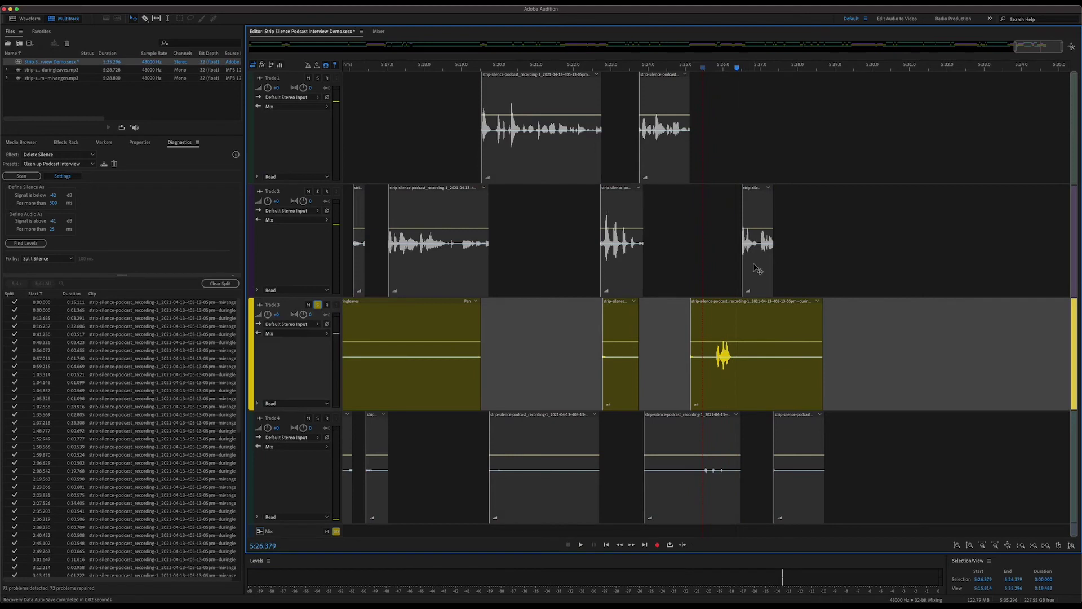
# - Drag the Track 3 silence clip near 5:25 onto Track 1, then show the whole session
pyautogui.click(723, 312)
pyautogui.moveTo(723, 313); pyautogui.dragTo(736, 151)
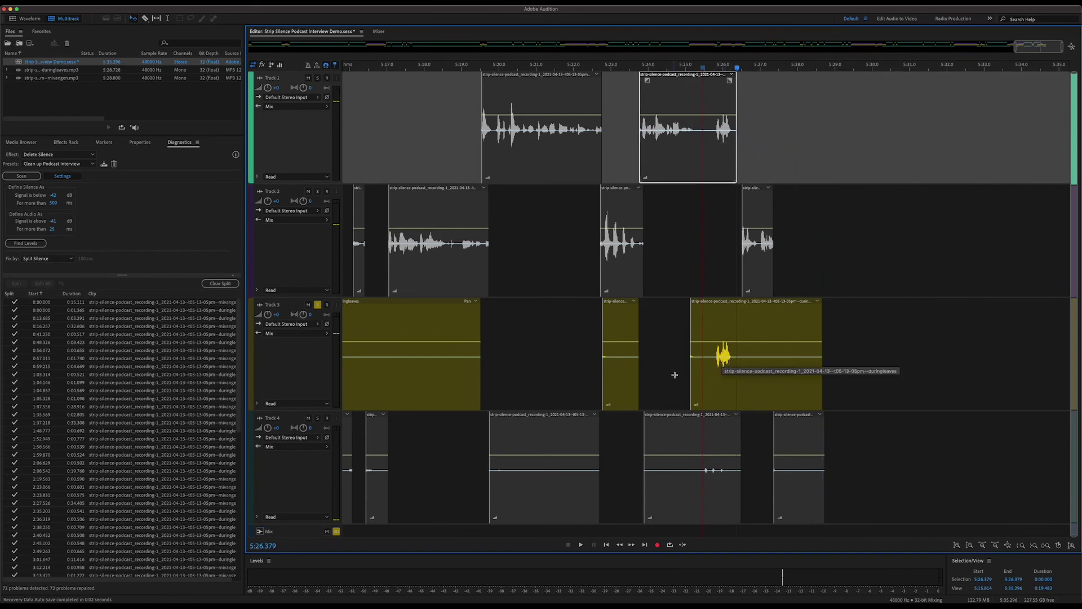
pyautogui.click(1072, 46)
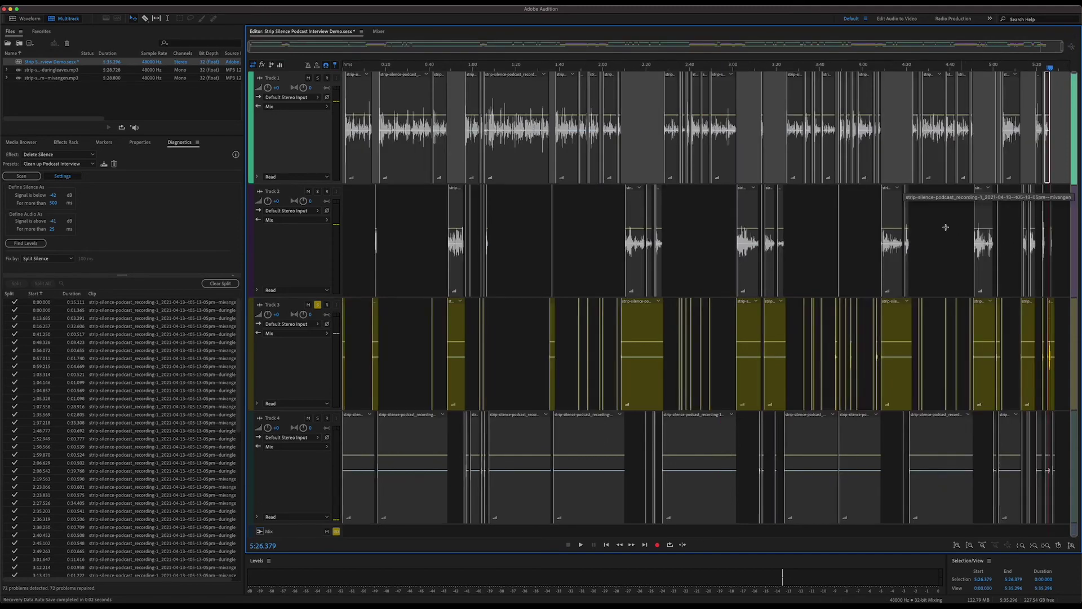
# - Undo the silence moves and Split All, unsoloing Track 3, so Tracks 1–2 are whole clips
pyautogui.press('super+z')
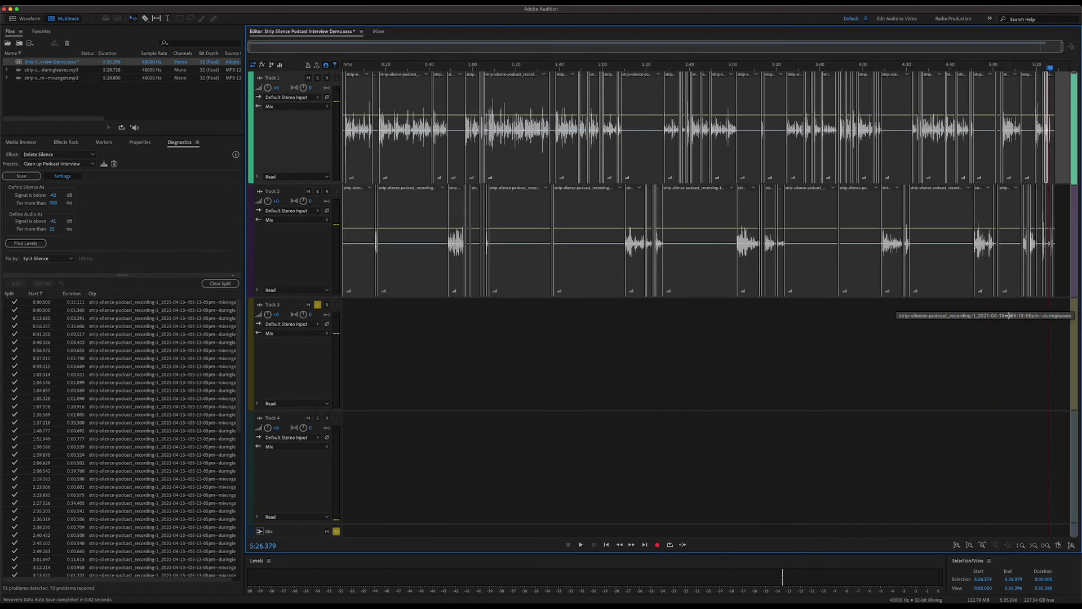
pyautogui.click(53, 196)
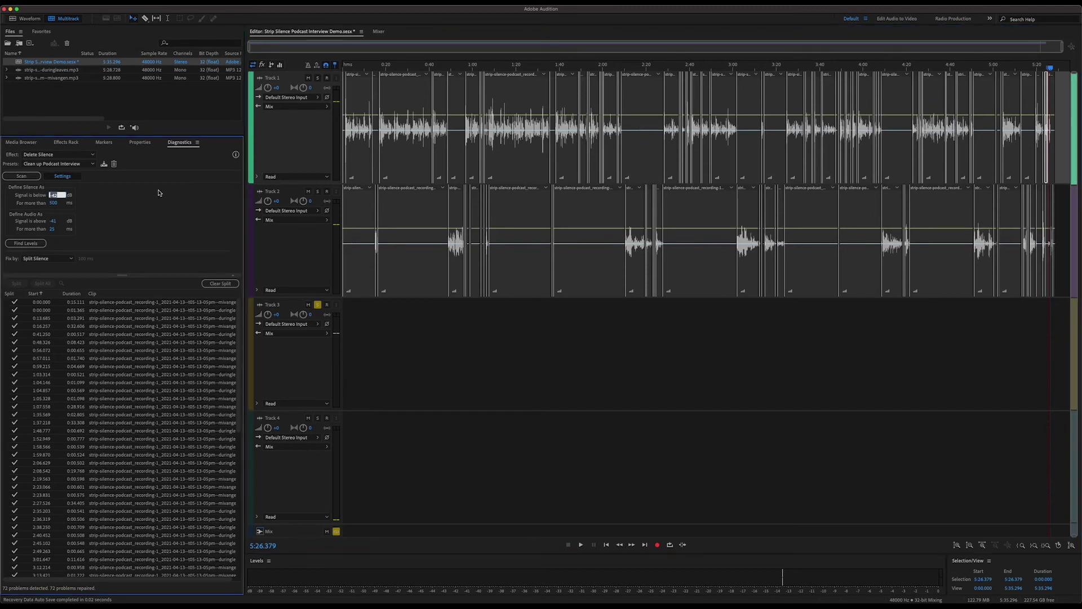
pyautogui.click(401, 350)
pyautogui.click(321, 304)
pyautogui.hotkey('ctrl', 'z')
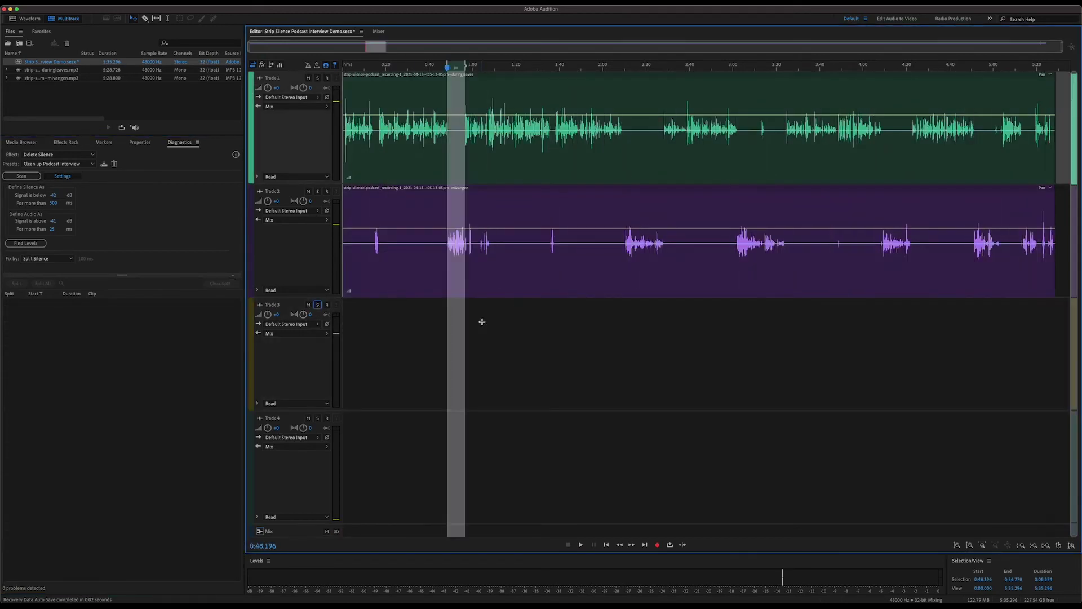
# - Solo Track 2 and play a short stretch from about 0:24
pyautogui.click(399, 208)
pyautogui.click(317, 191)
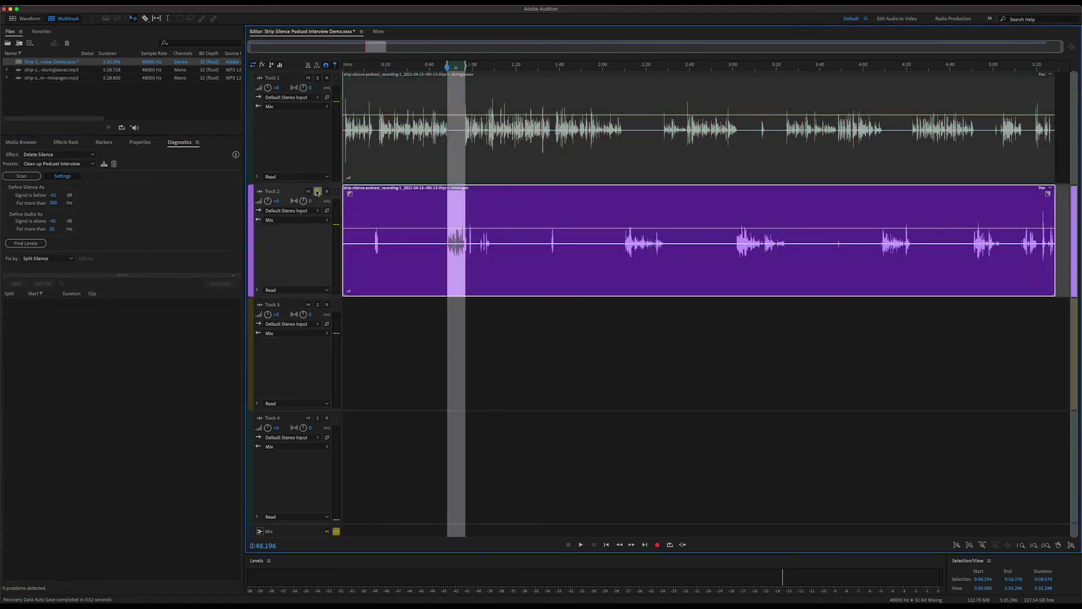
pyautogui.click(396, 66)
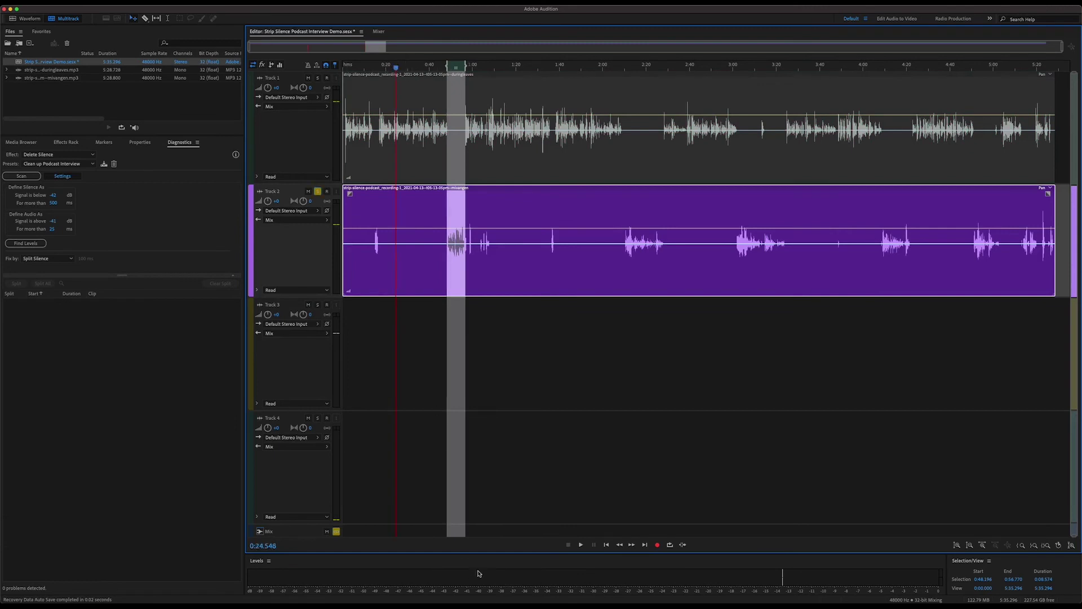
pyautogui.press('space')
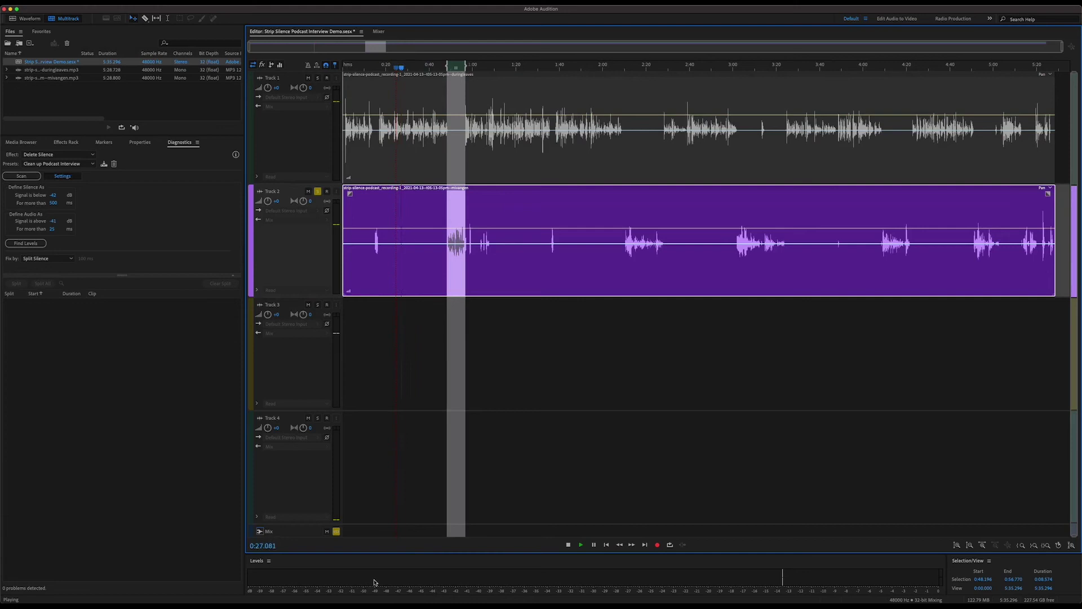
pyautogui.press('space')
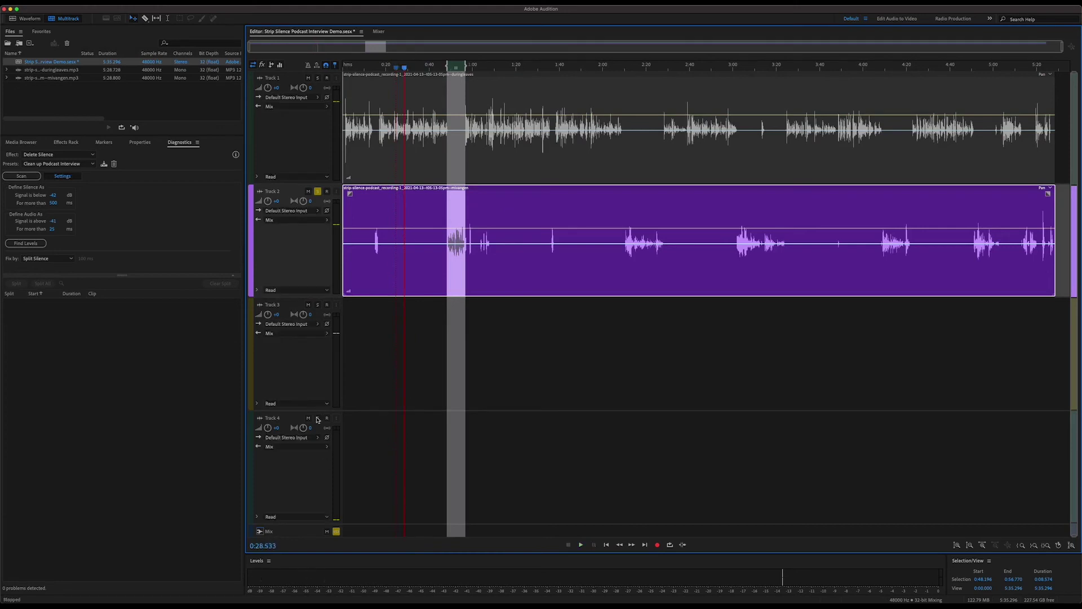
# - Set the level meter to a 96 dB range and resume playback from 0:28
pyautogui.rightClick(330, 576)
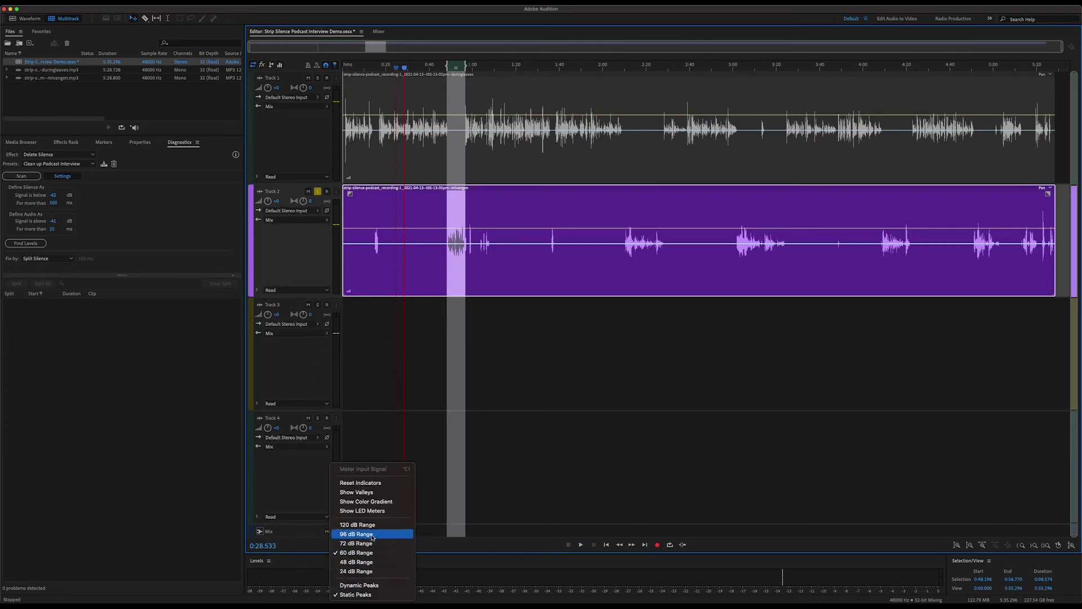
pyautogui.click(371, 534)
pyautogui.press('space')
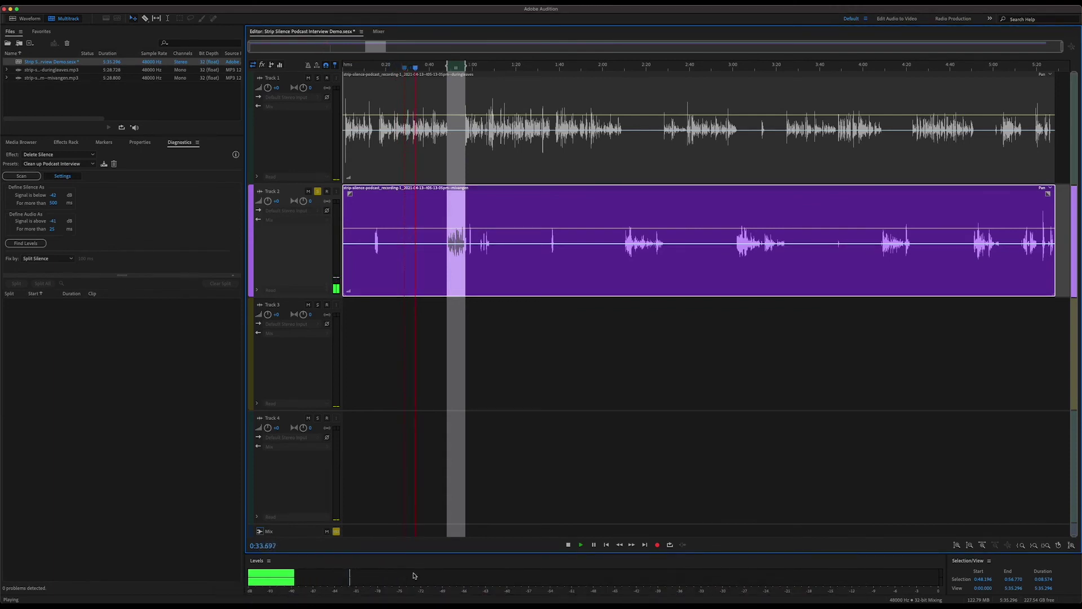
pyautogui.press('space')
# - Solo Track 1, unsolo Track 2, and play around 2:14 to hear Track 1 alone
pyautogui.click(634, 64)
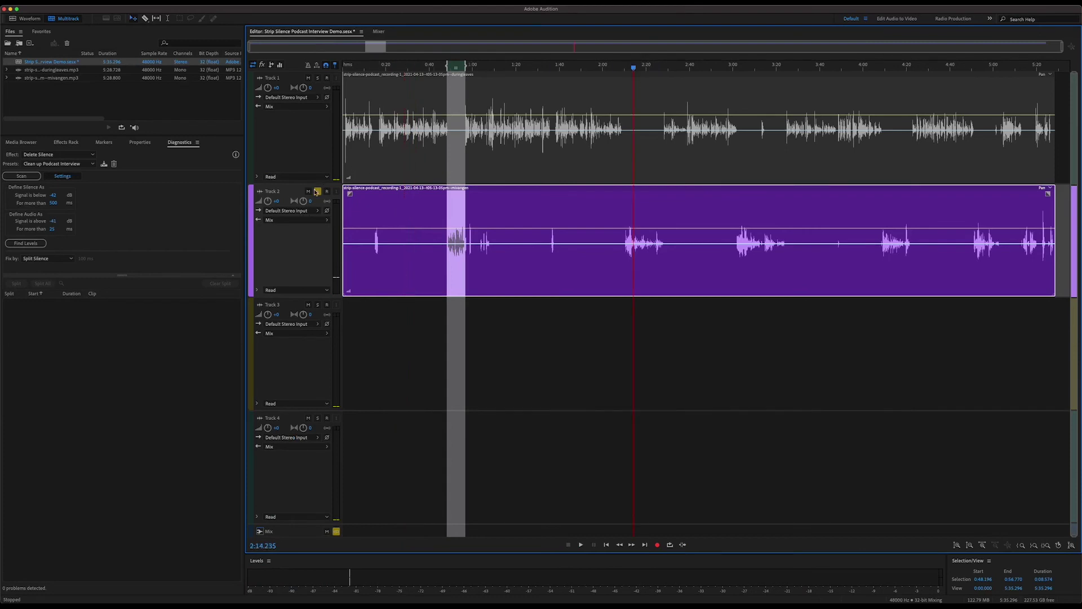
pyautogui.click(317, 78)
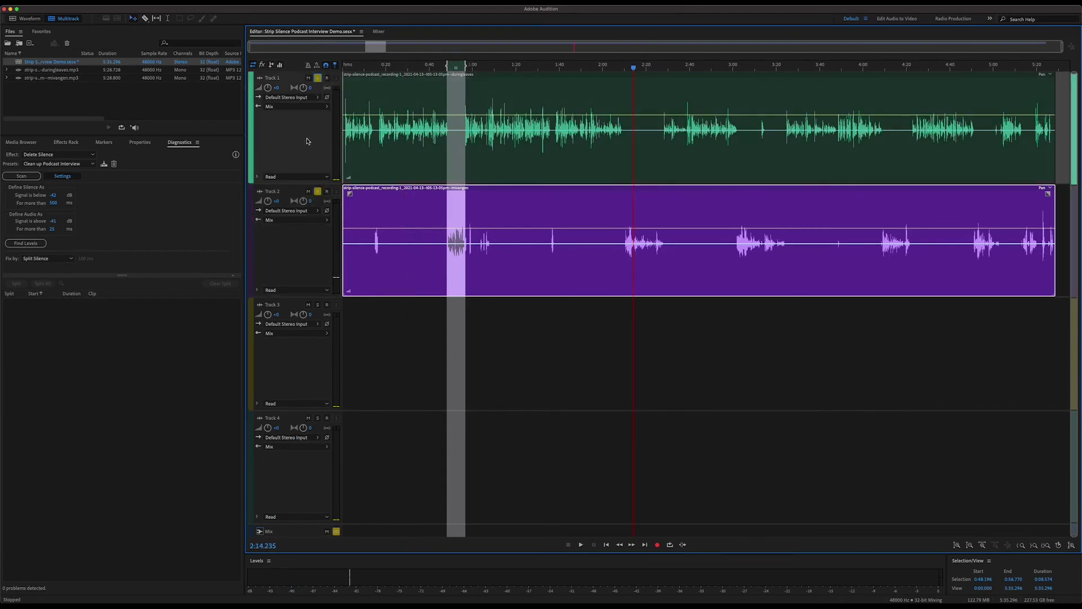
pyautogui.press('space')
pyautogui.click(317, 191)
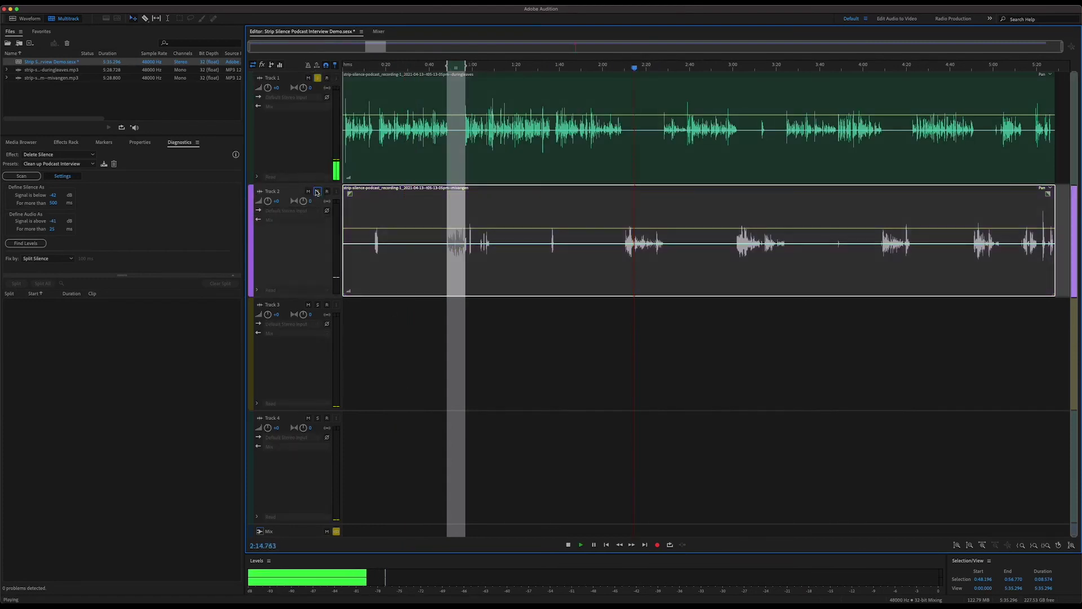
pyautogui.press('space')
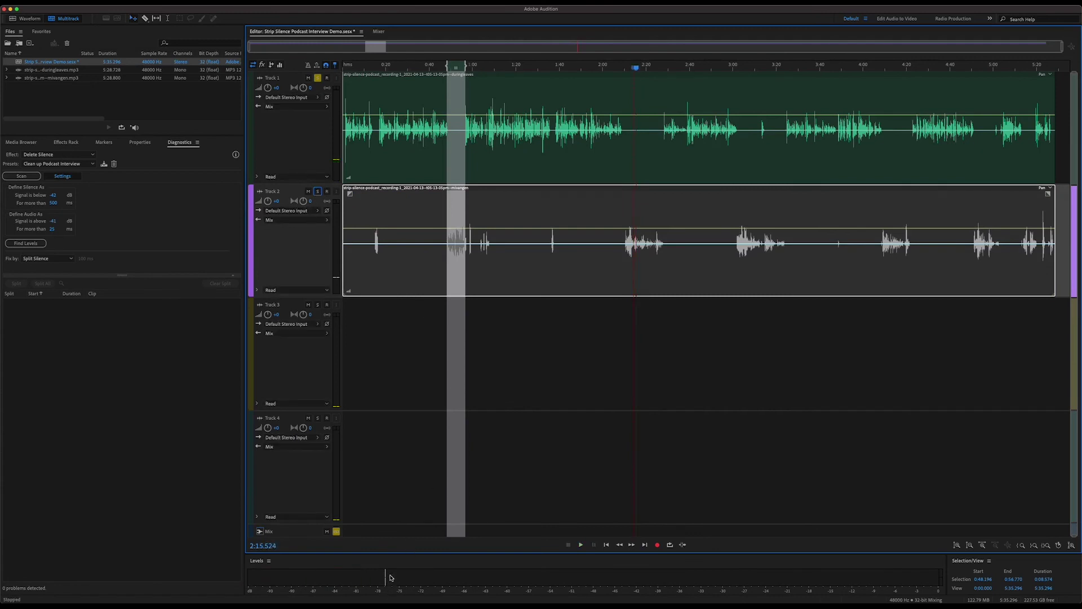
# - Set Signal is below to -70 dB and Signal is above to -65 dB, then unsolo Track 1
pyautogui.click(54, 196)
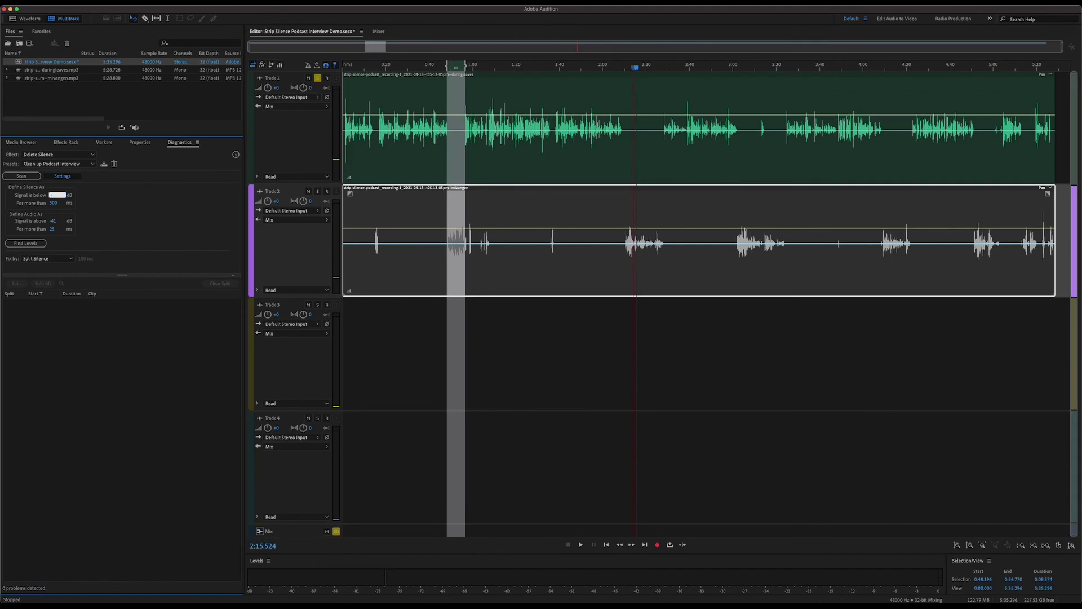
pyautogui.press('Return')
pyautogui.click(52, 221)
pyautogui.write('-65')
pyautogui.press('Return')
pyautogui.click(500, 337)
pyautogui.click(317, 78)
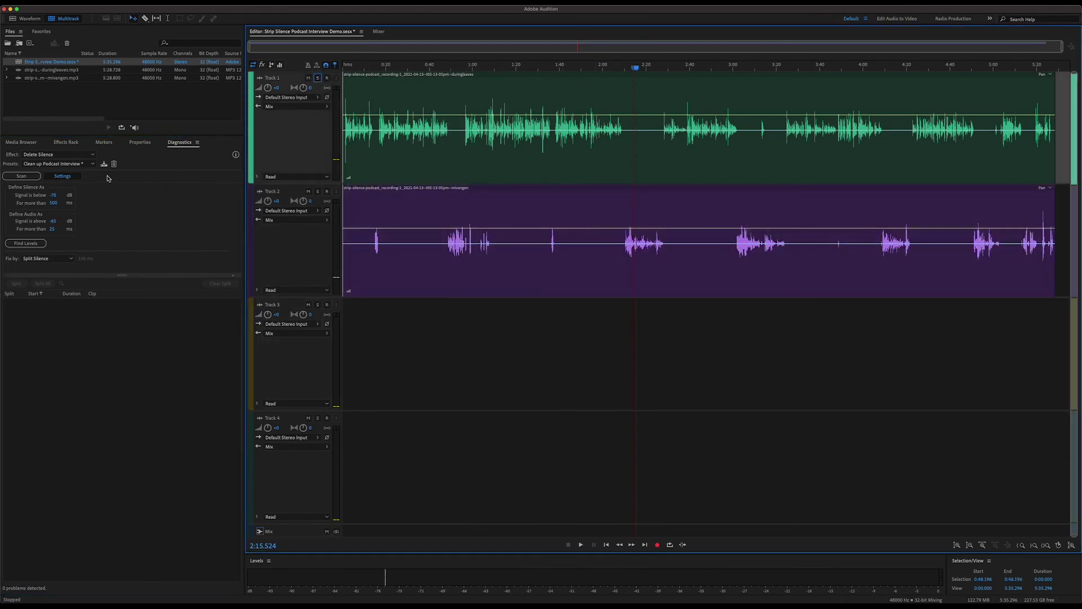
# - Scan for silence, set Fix by to Strip Silence, and strip all 51 silences
pyautogui.click(21, 176)
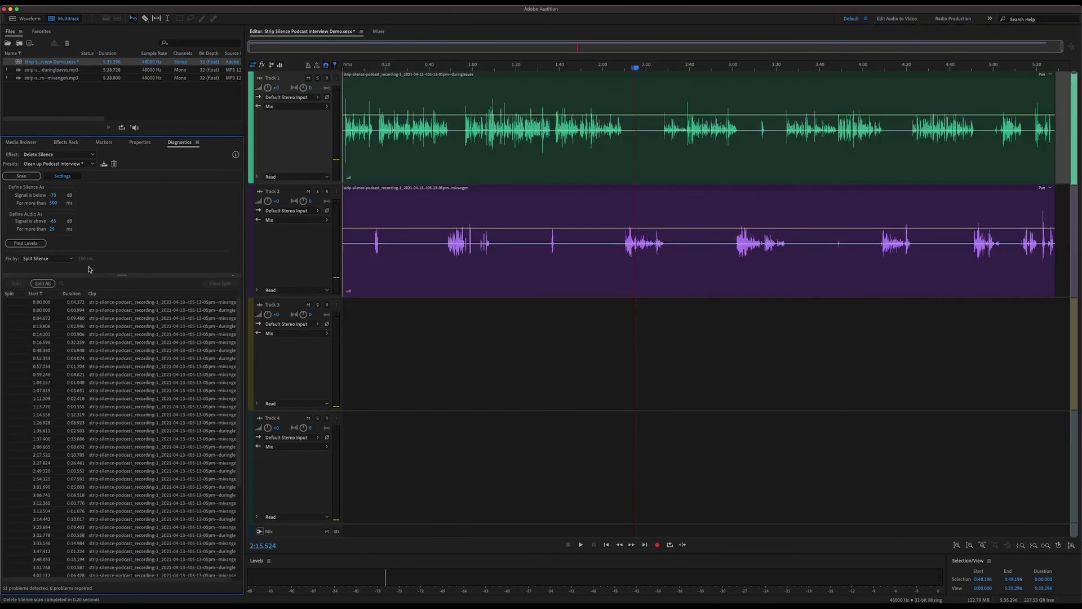
pyautogui.click(54, 259)
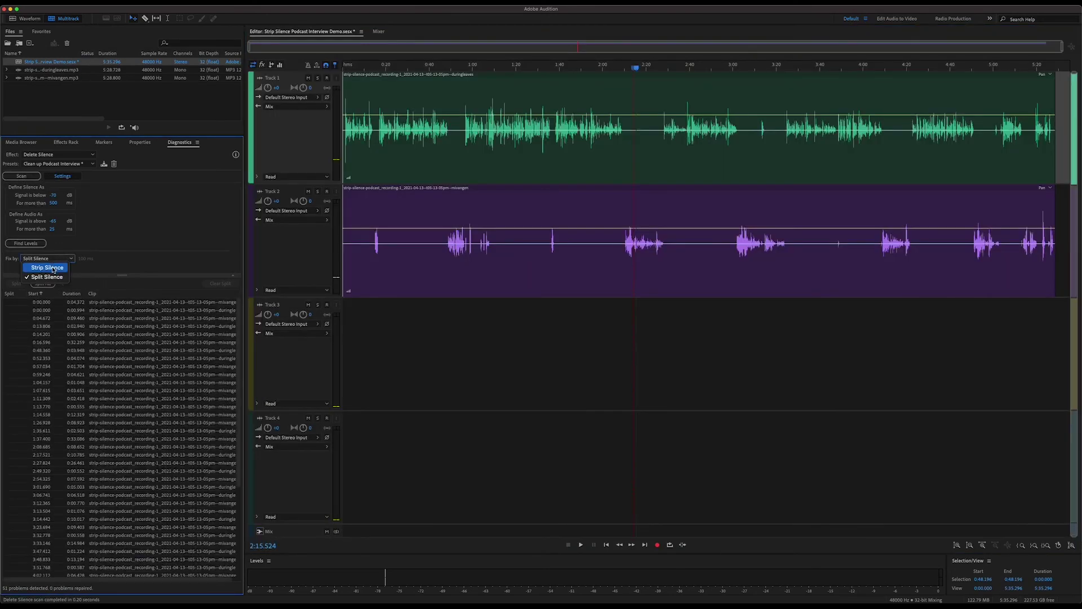
pyautogui.click(53, 268)
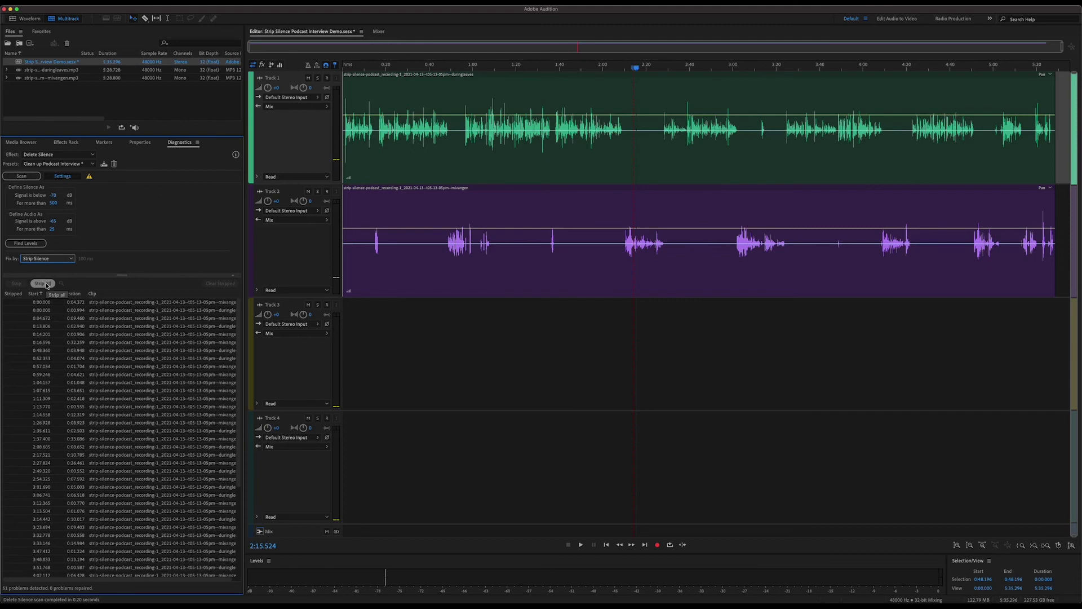
pyautogui.click(42, 283)
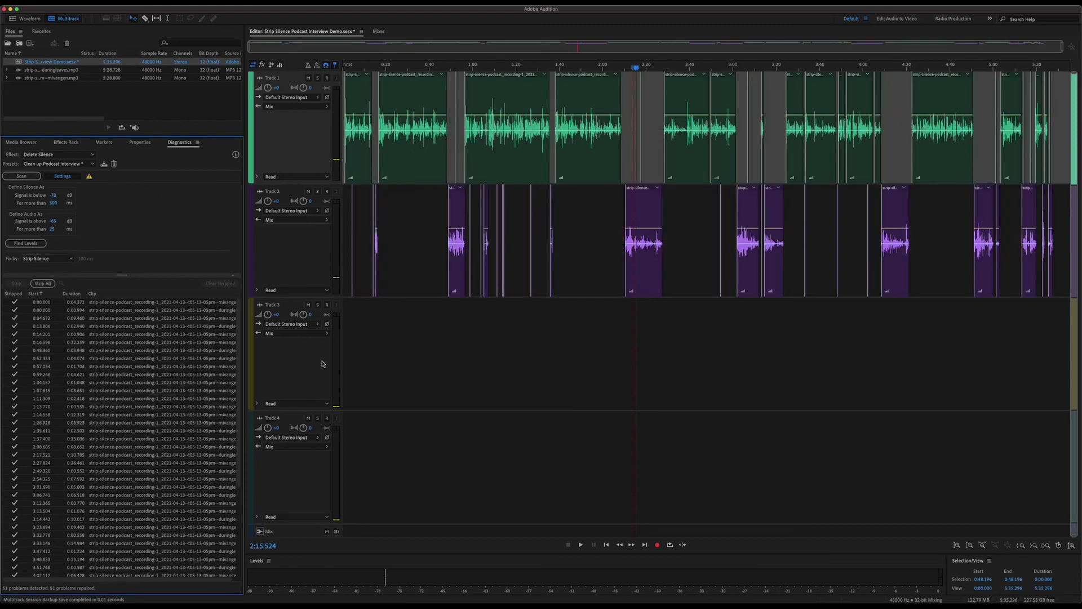
# - Zoom in and inspect the stripped clips on Tracks 1 and 2 near 2:08
pyautogui.click(350, 370)
pyautogui.scroll(5, 606, 63)
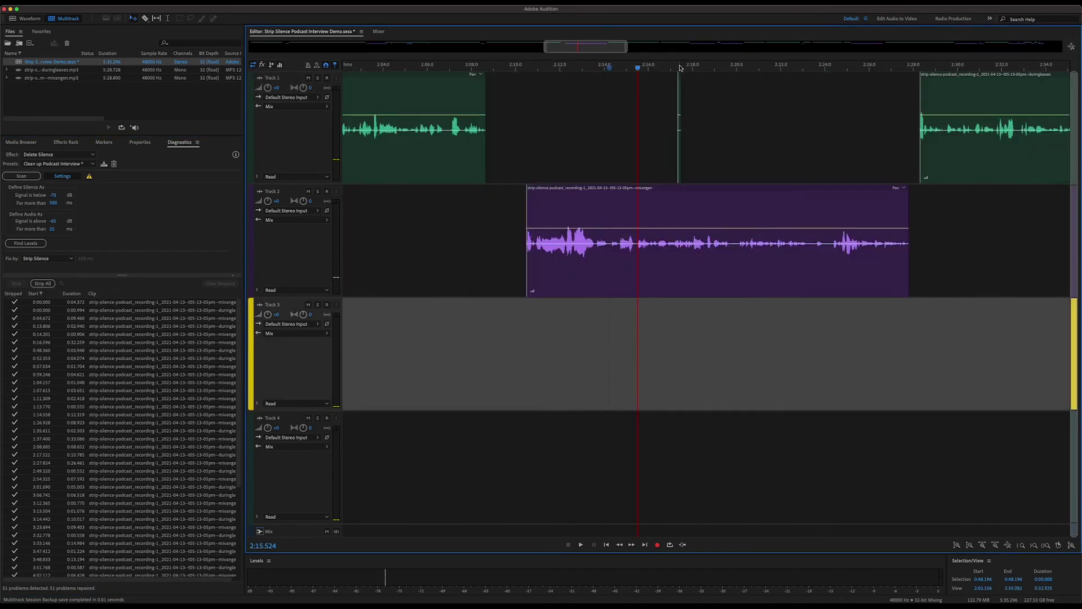
pyautogui.click(527, 210)
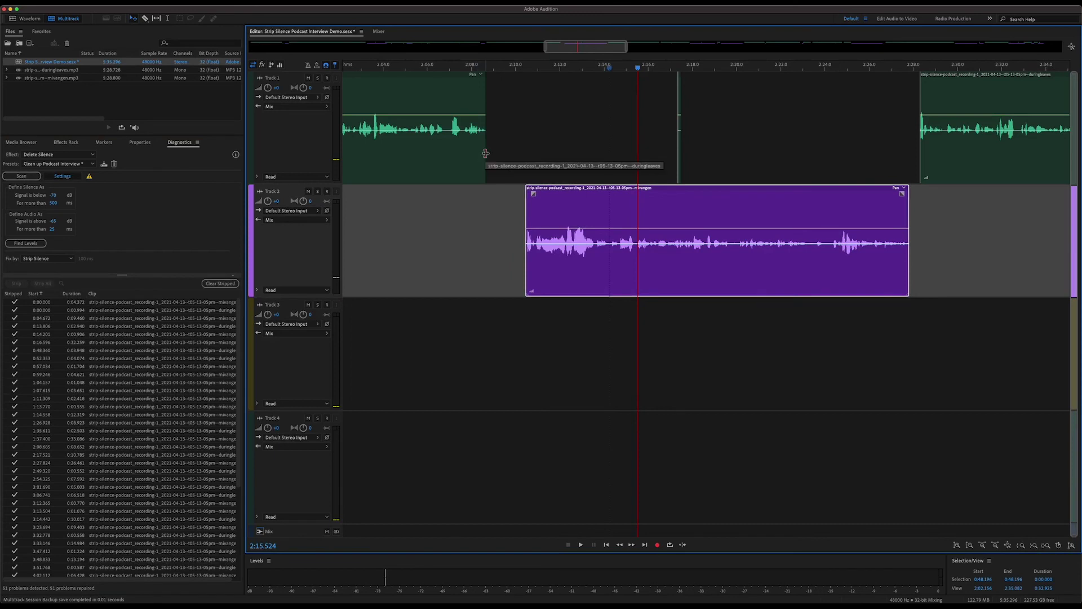
pyautogui.moveTo(485, 157)
pyautogui.mouseDown()
pyautogui.moveTo(496, 150)
pyautogui.moveTo(487, 153)
pyautogui.mouseUp()
# - Solo Track 1, play its final speech near 5:25, then show the whole timeline
pyautogui.moveTo(586, 46); pyautogui.dragTo(1017, 61)
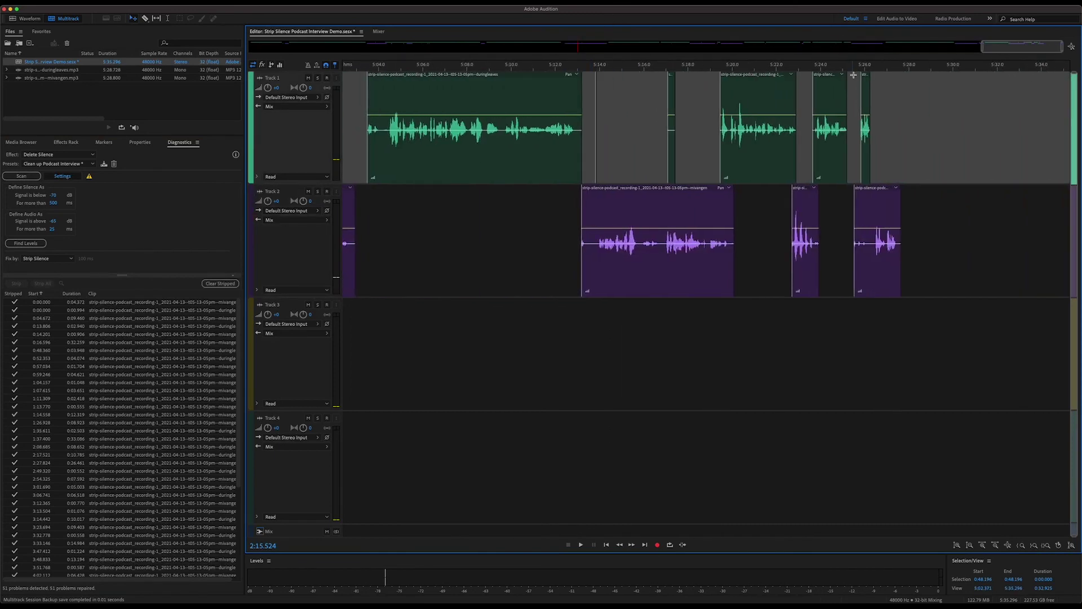
pyautogui.click(317, 78)
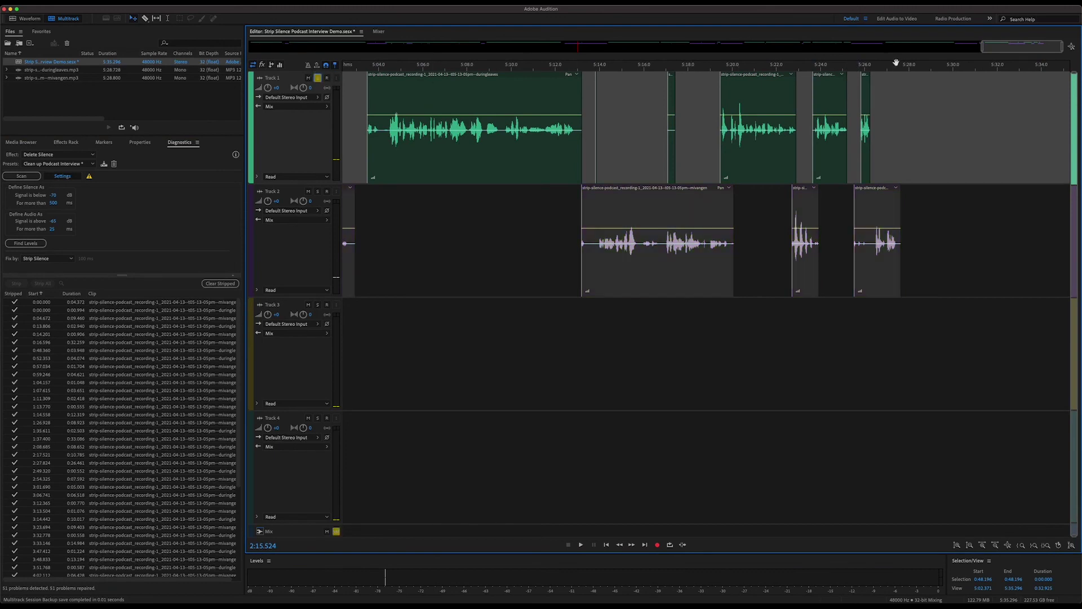
pyautogui.click(841, 66)
pyautogui.press('space')
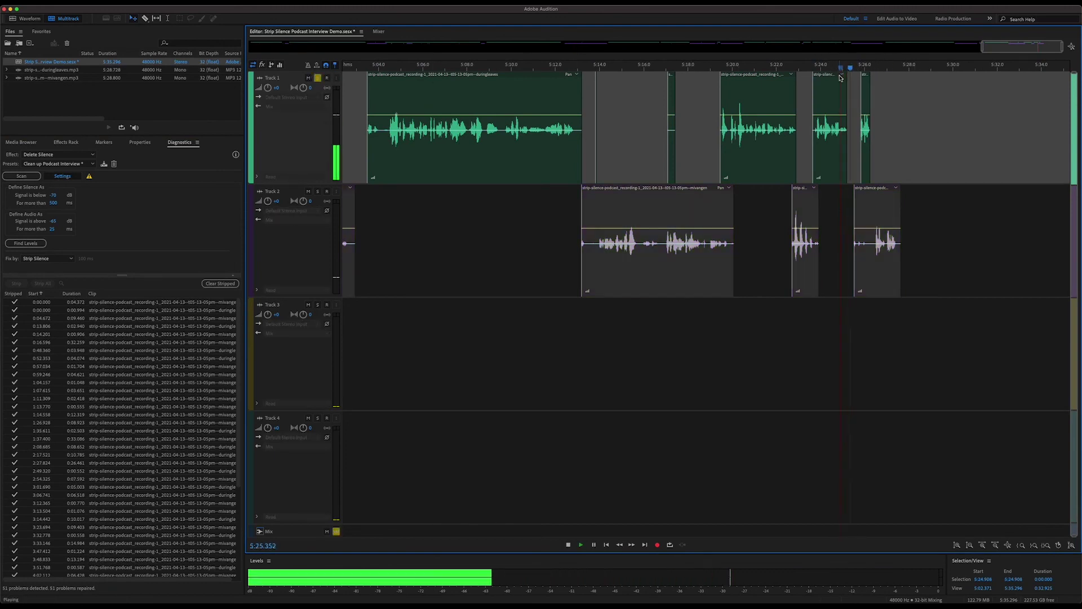
pyautogui.press('space')
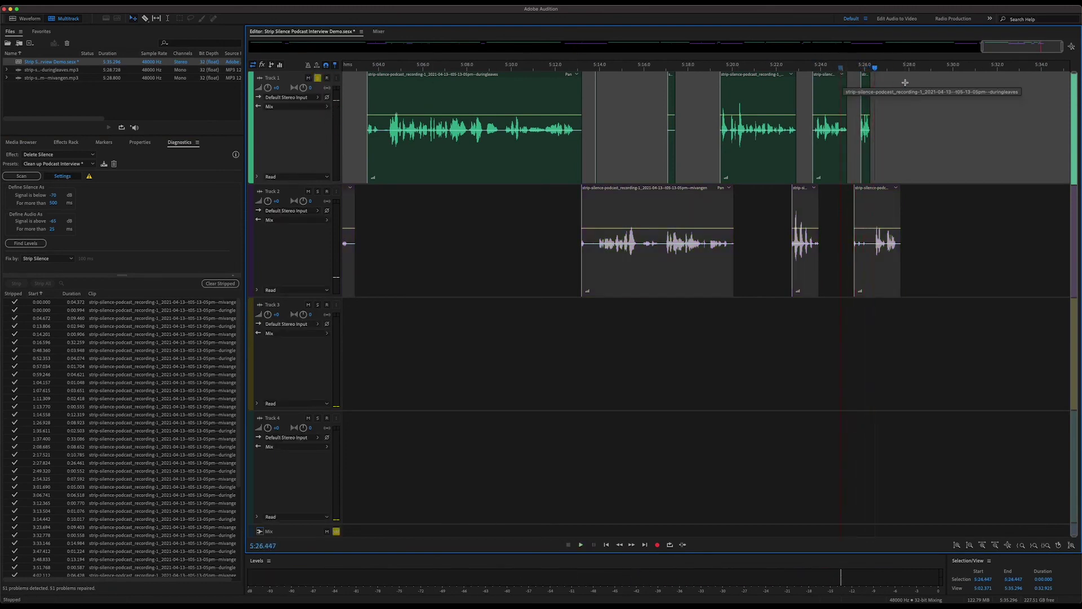
pyautogui.doubleClick(1031, 46)
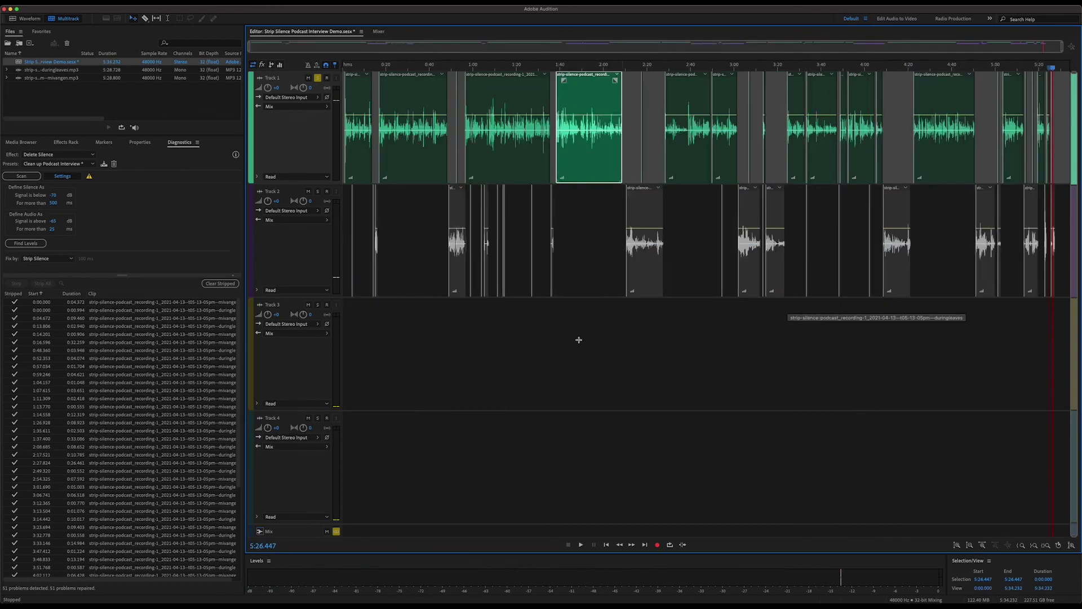
# - Unsolo Track 1 and save the settings as preset 'My new podcast interview preset'
pyautogui.click(318, 78)
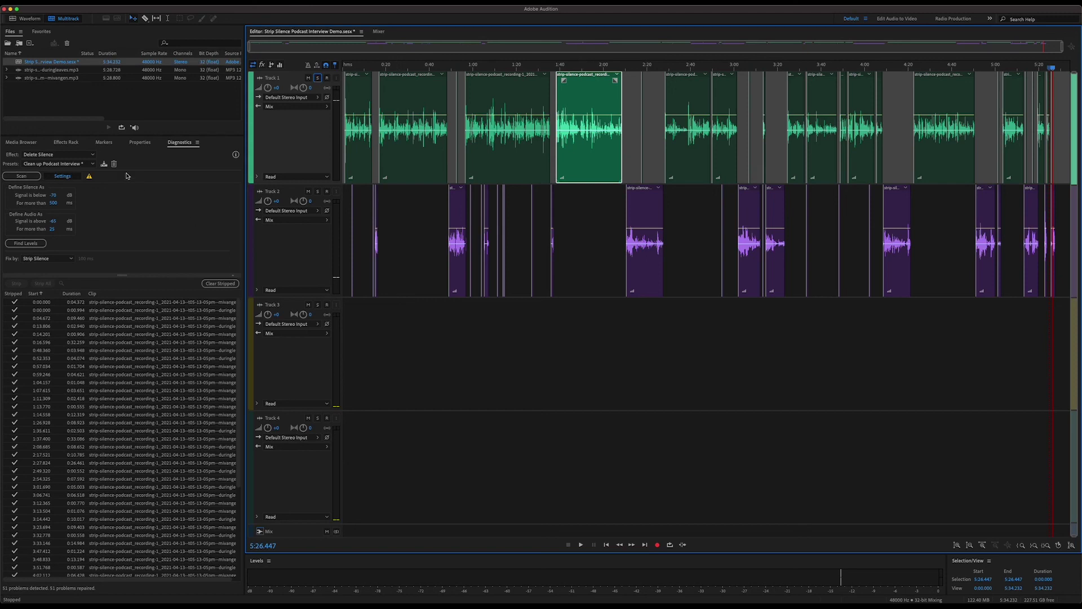
pyautogui.click(103, 164)
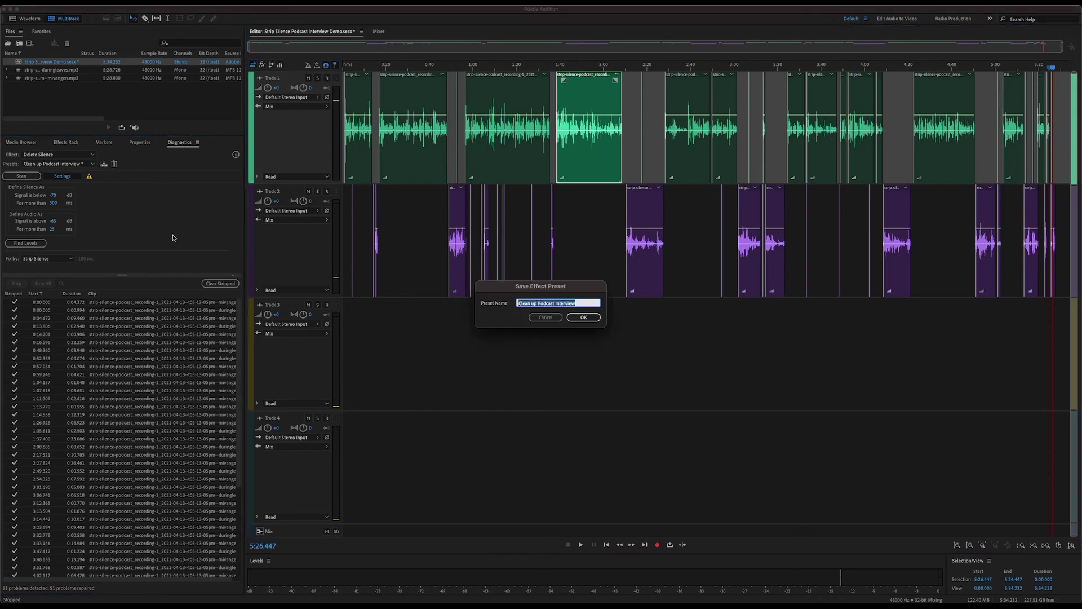
pyautogui.write('My n')
pyautogui.write('ew podcast interview preset')
pyautogui.press('Return')
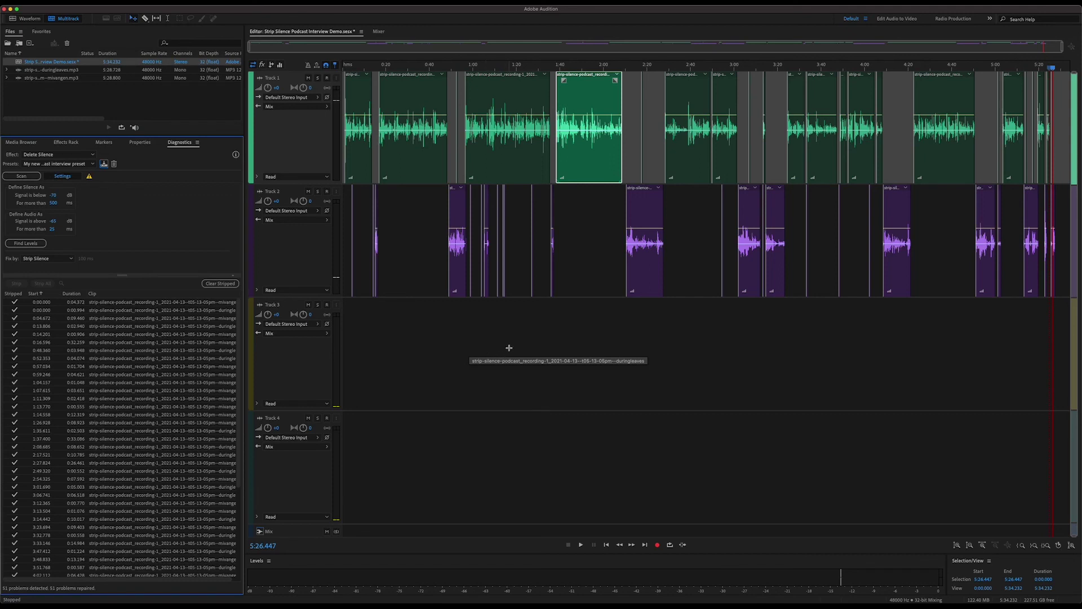
# - Deselect the Track 1 clip and clear the stripped silences list to 0 problems
pyautogui.click(510, 345)
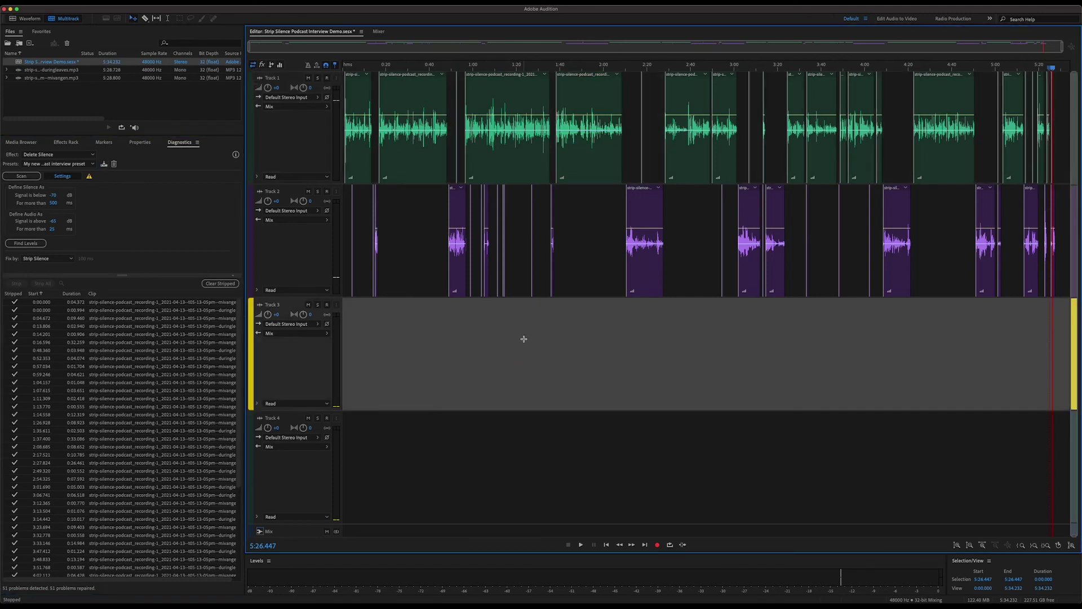
pyautogui.click(221, 285)
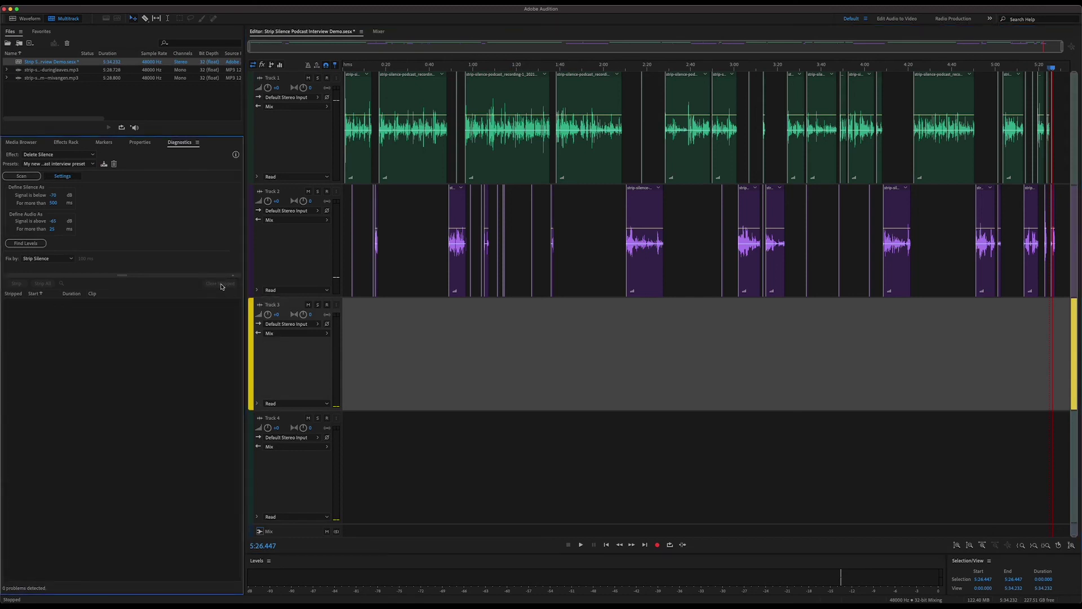
pyautogui.click(151, 212)
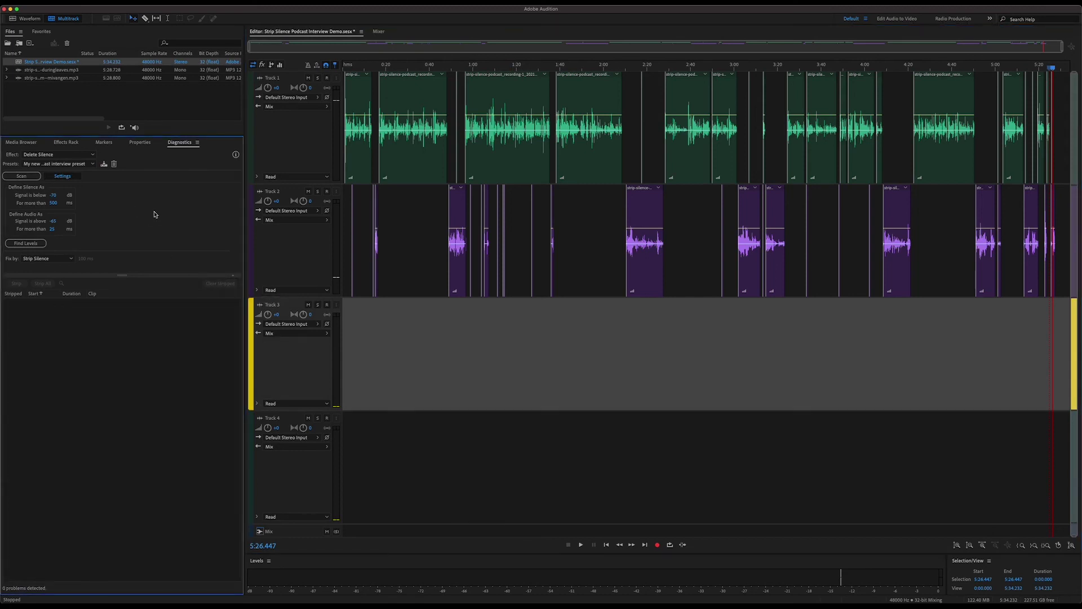